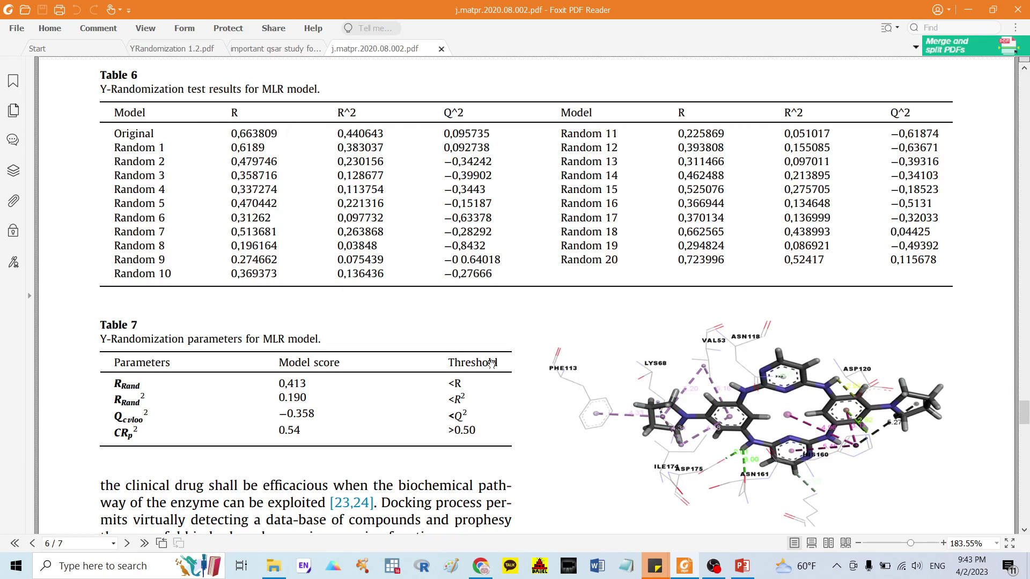
Step: Switch to Chrome and read the purpose of the Y-randomization test in section 3.6, highlighting phrases on chance correlation, descriptors and inhibitory activity
click(475, 567)
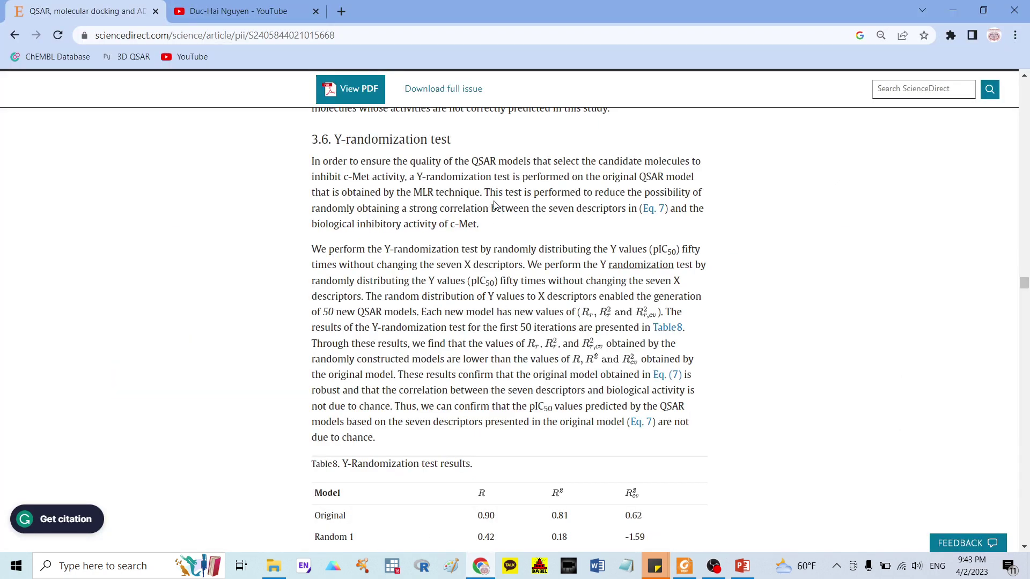
drag(492, 189, 541, 193)
click(604, 203)
drag(647, 192, 703, 193)
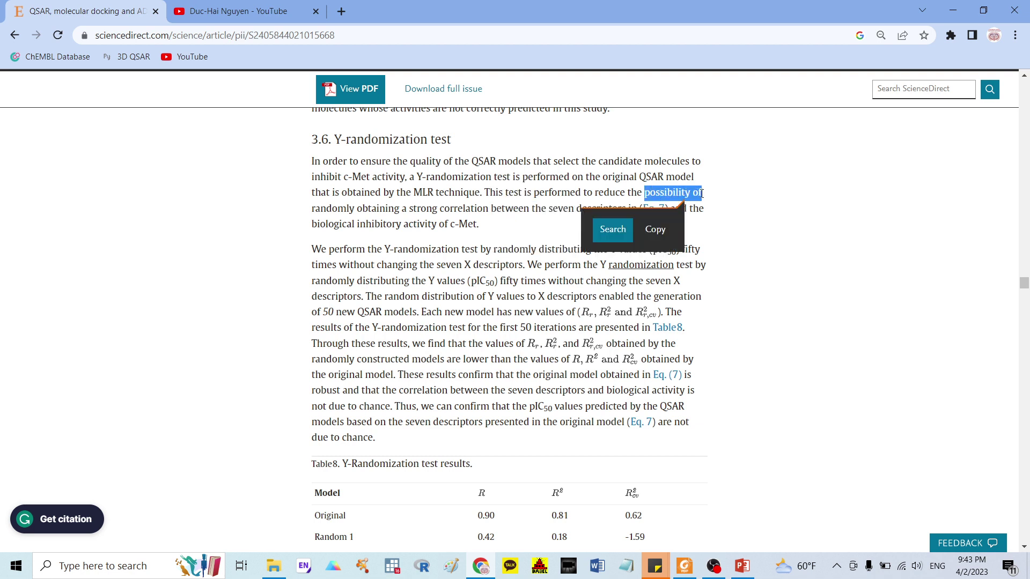
drag(312, 209, 608, 209)
click(558, 216)
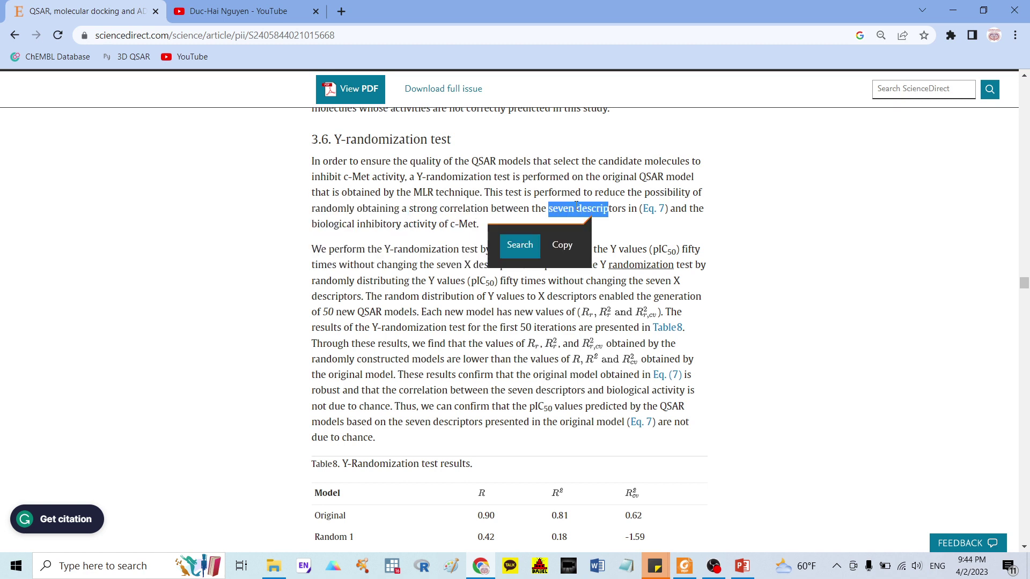
click(357, 228)
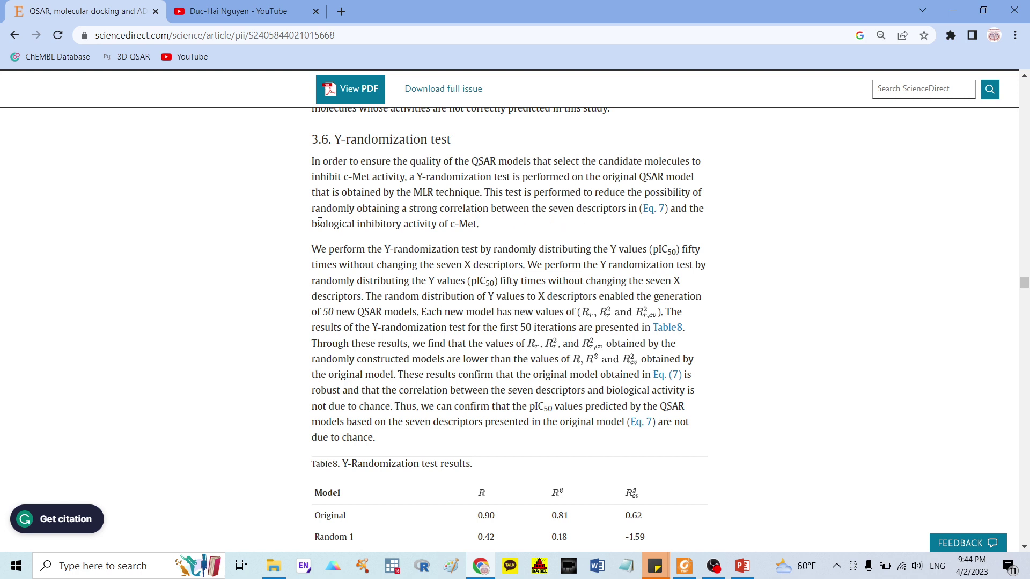
drag(313, 224, 391, 225)
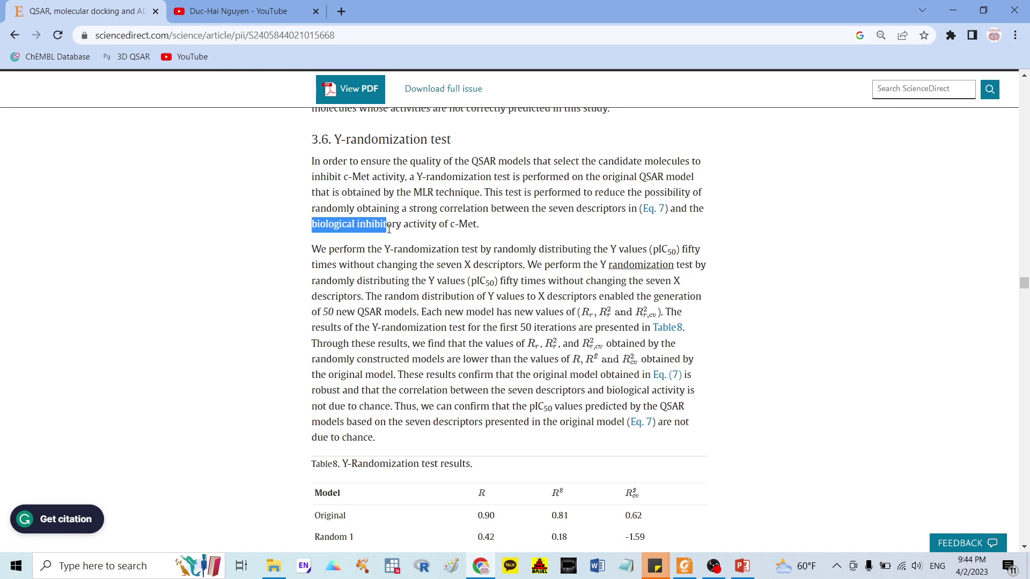
click(462, 235)
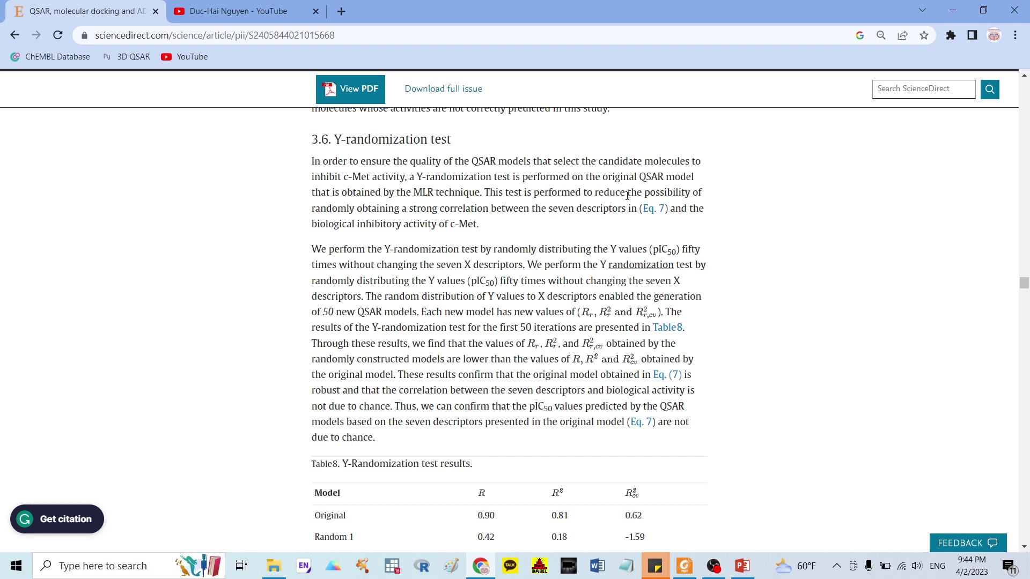
drag(627, 195, 702, 195)
click(343, 223)
Step: Switch to Foxit PDF Reader and view the Y-randomization test description and formula in YRandomization 1.2.pdf
click(683, 567)
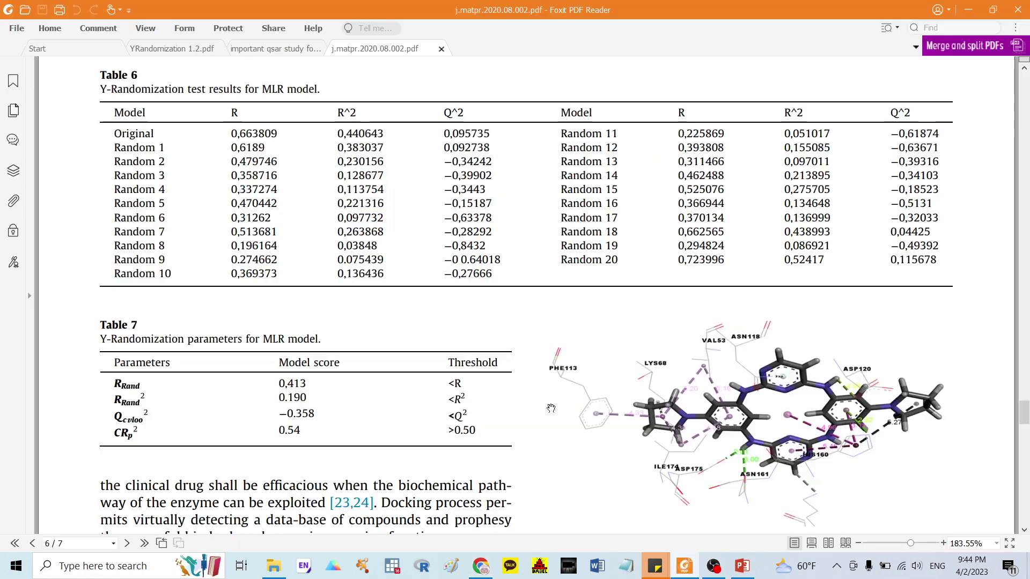
click(159, 49)
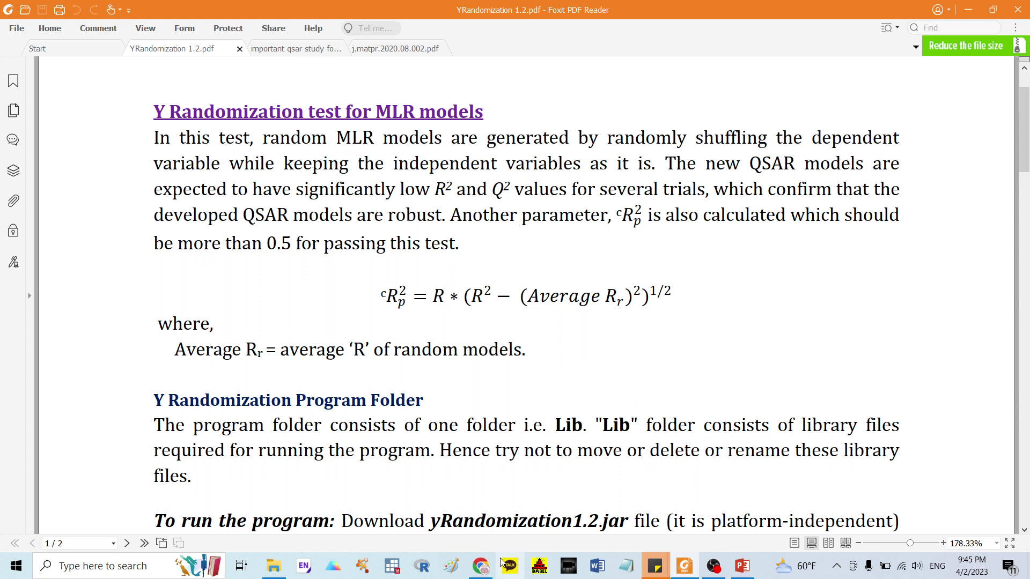
Step: Switch to Chrome and look through the Y-randomization results of the random models in Table 8
click(484, 567)
scroll(467, 337, down, 1)
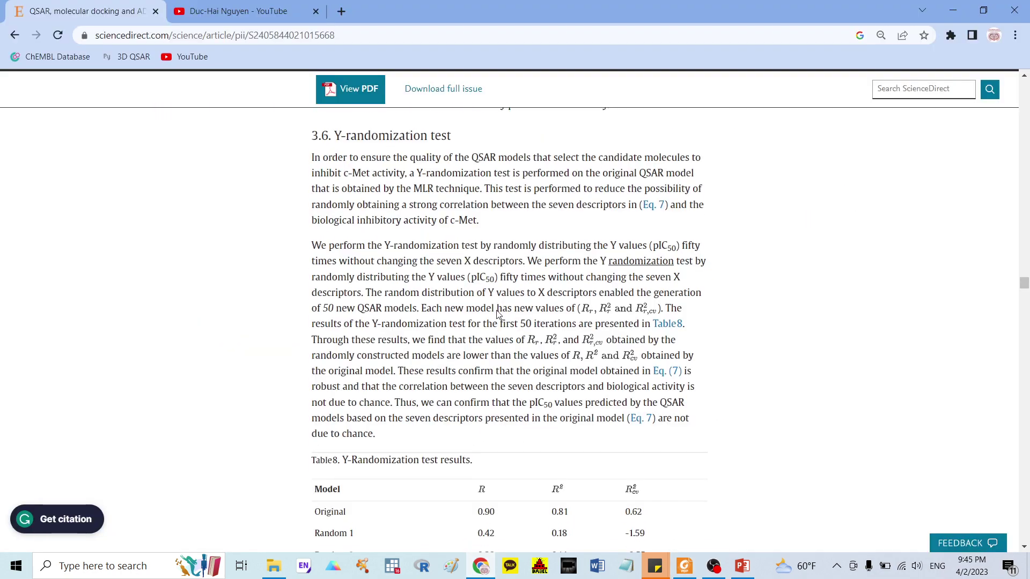
scroll(494, 304, up, 2)
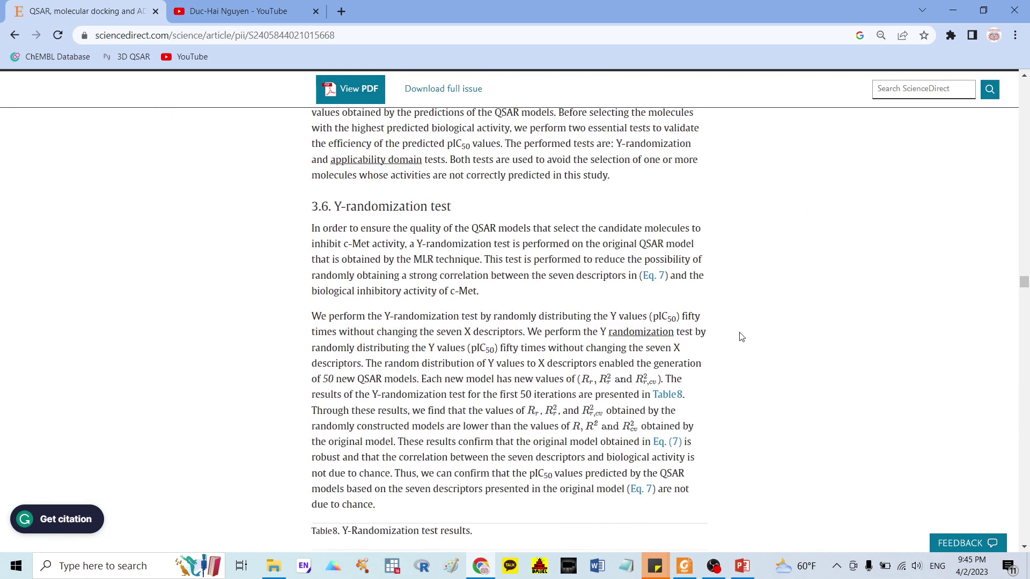
scroll(690, 326, down, 5)
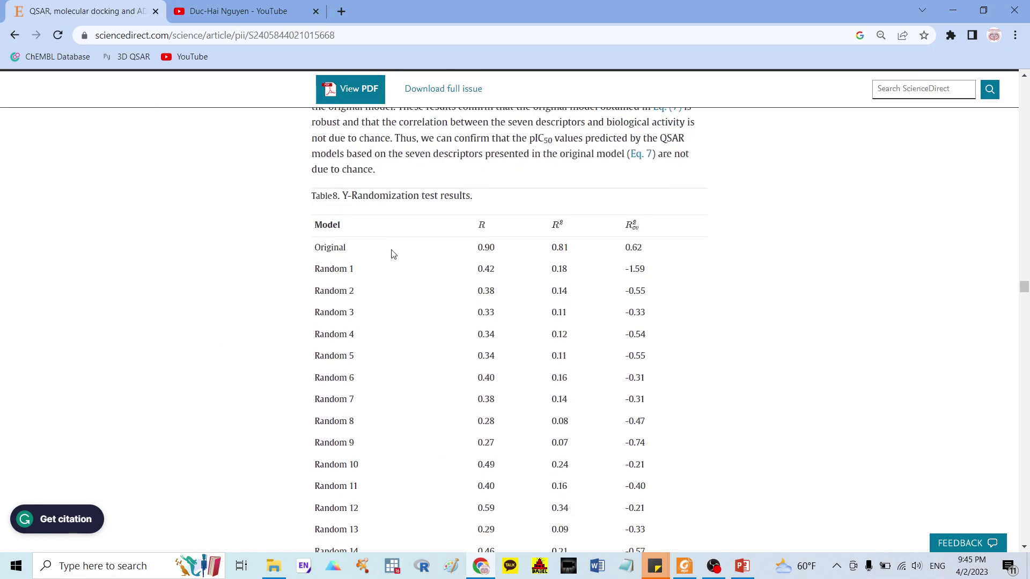
scroll(333, 298, down, 3)
scroll(333, 298, down, 9)
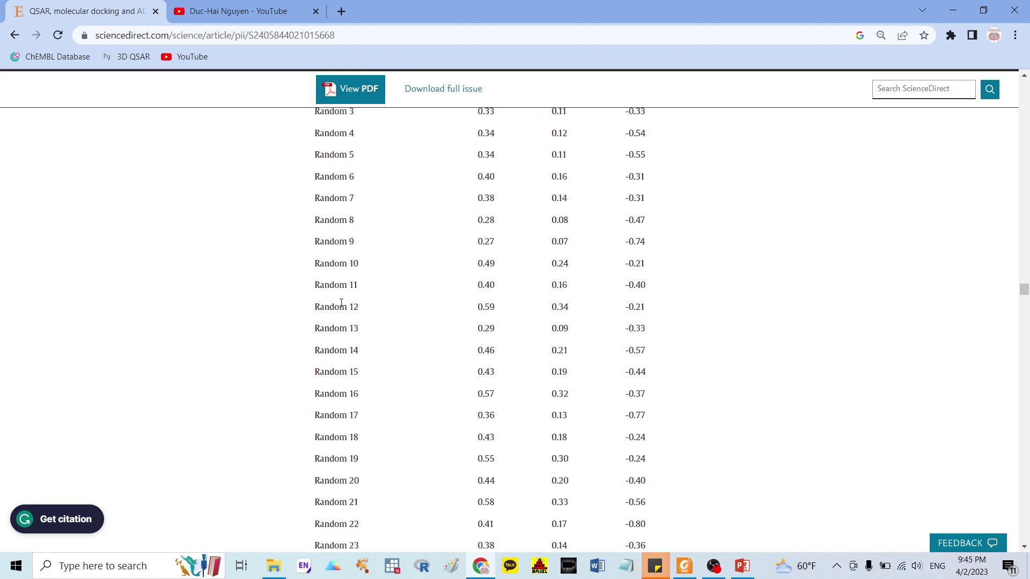
scroll(364, 348, down, 5)
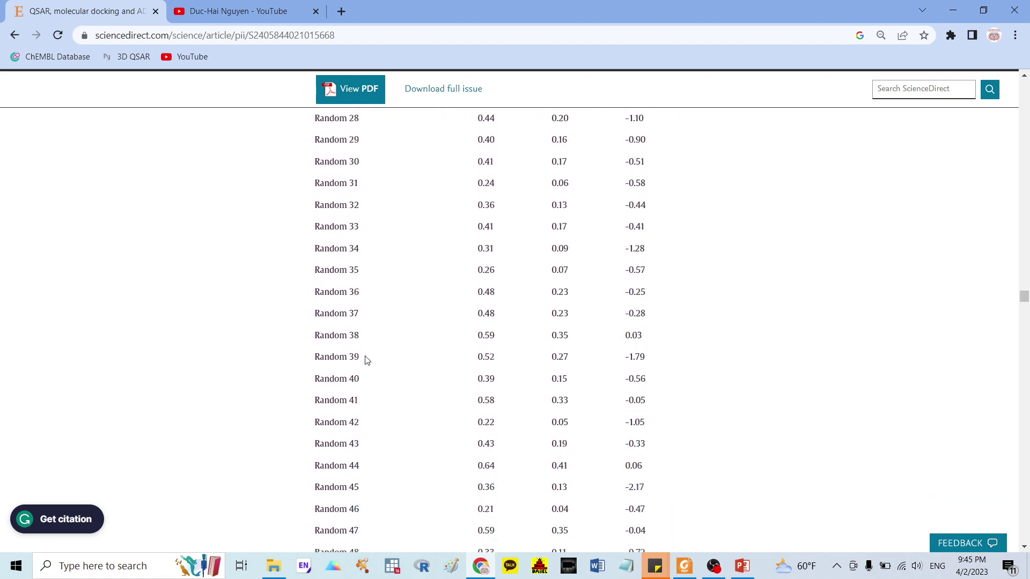
scroll(367, 386, up, 20)
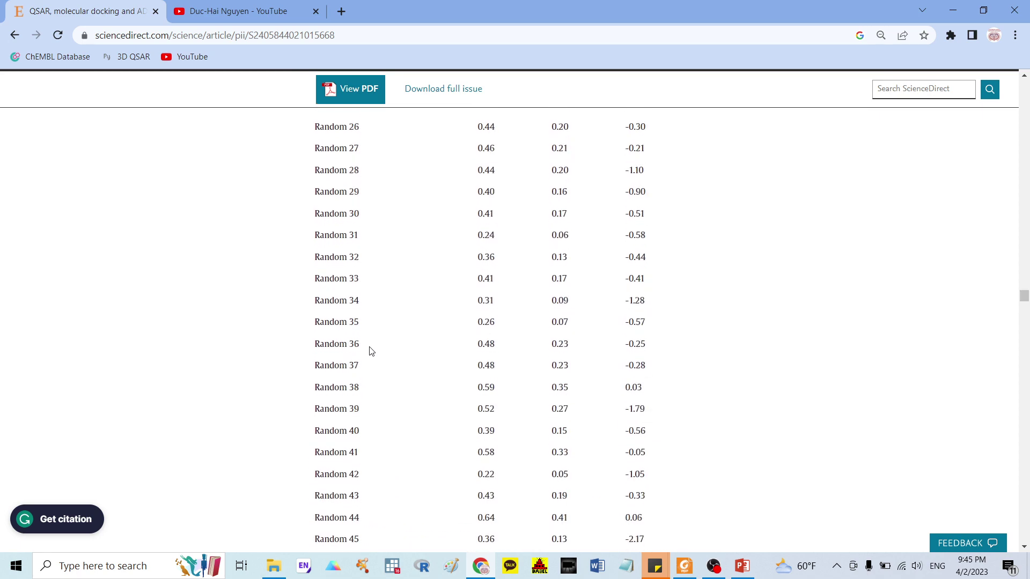
scroll(359, 324, down, 1)
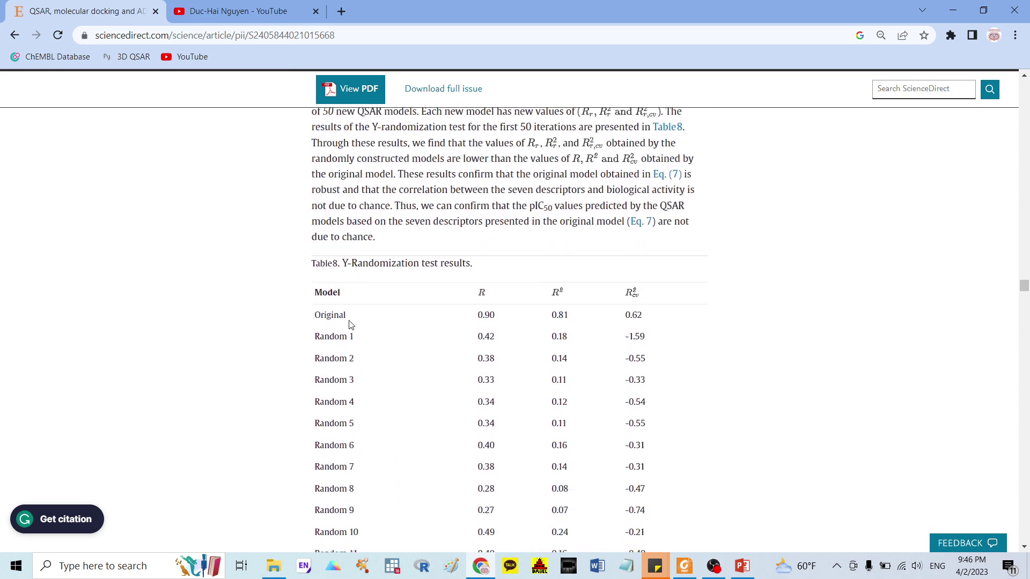
Step: Highlight the original model's name and its R, R² and cross-validated R² values in Table 8
double_click(316, 313)
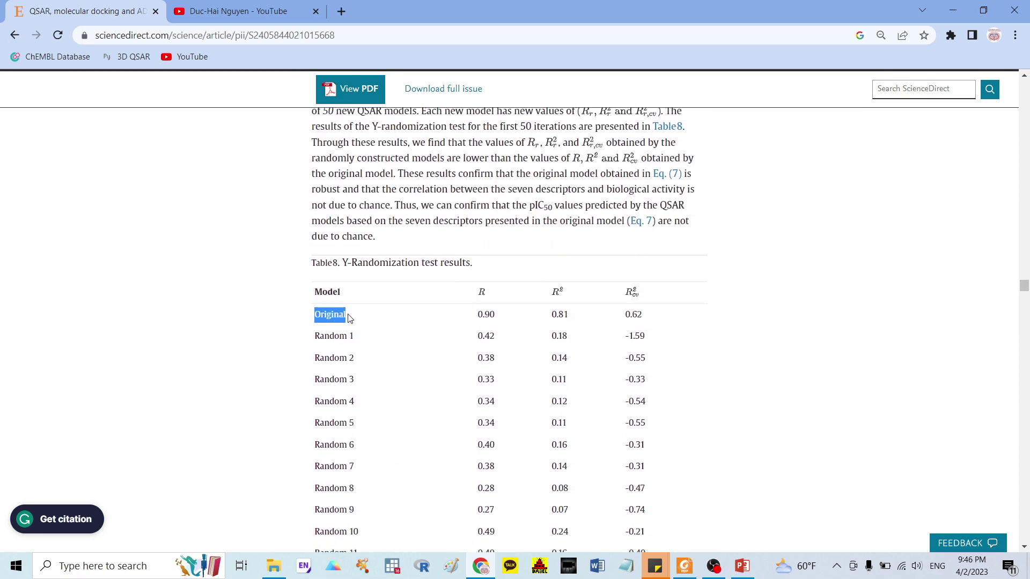
click(447, 315)
drag(479, 315, 649, 319)
click(693, 322)
click(635, 306)
scroll(646, 309, down, 1)
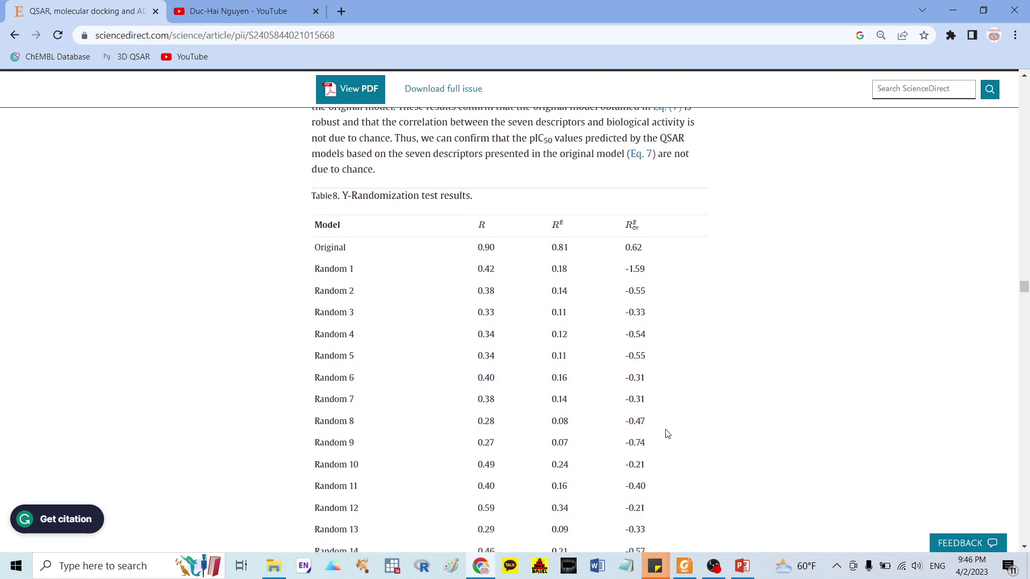
Step: Switch to Foxit PDF Reader and highlight the R²Rand parameter in Table 4 of important qsar study for tool.pdf
click(685, 566)
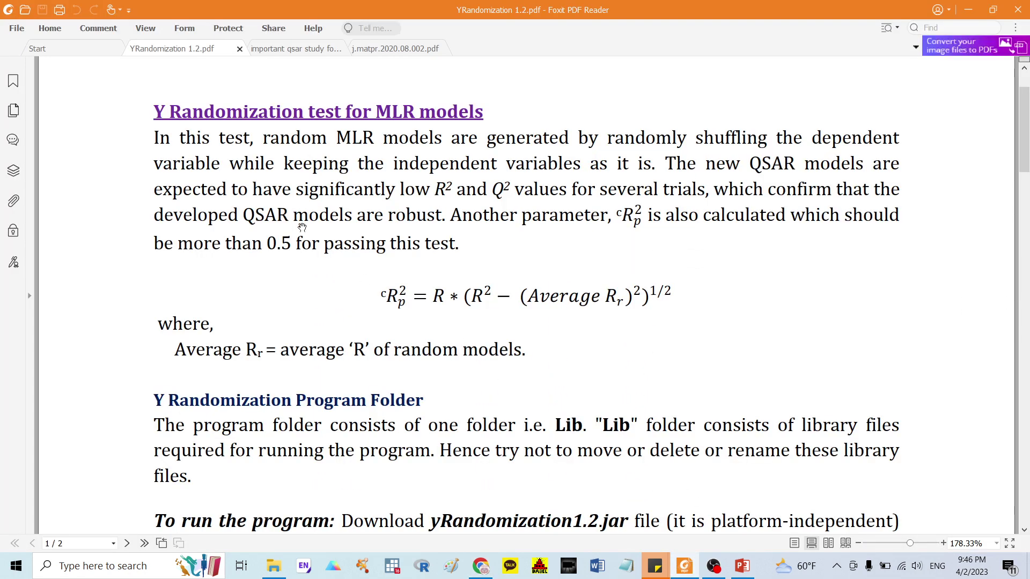
click(283, 50)
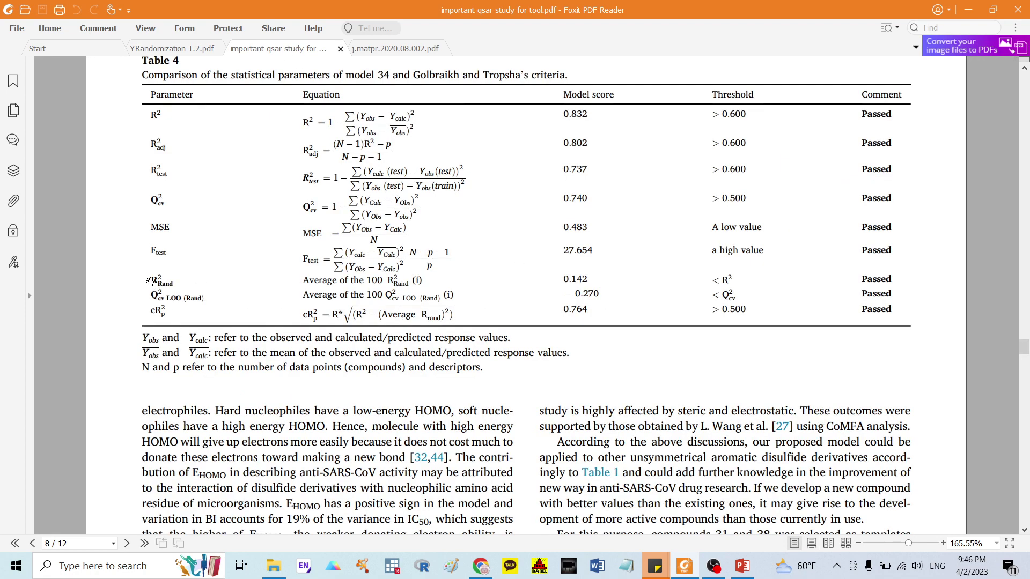
drag(153, 280, 177, 281)
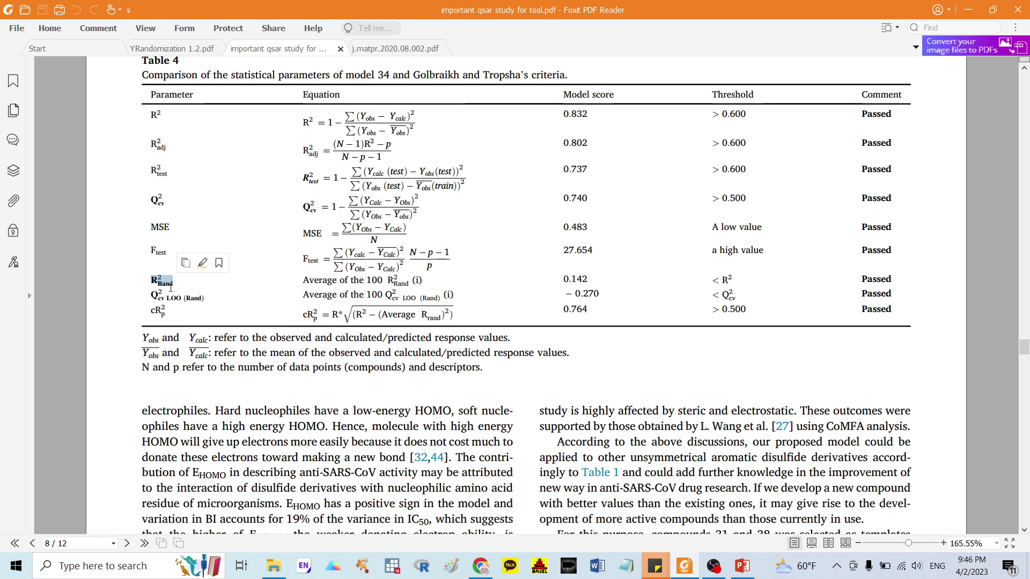
click(160, 290)
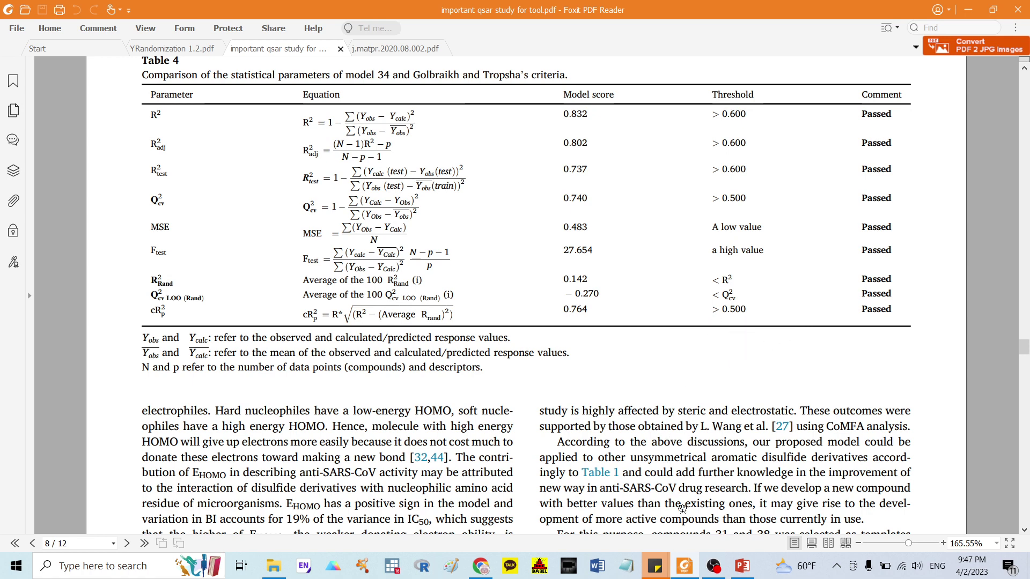
Step: Switch to Chrome, highlight the original model's R value in Table 8 and compare it with the random models through Random 50
click(481, 566)
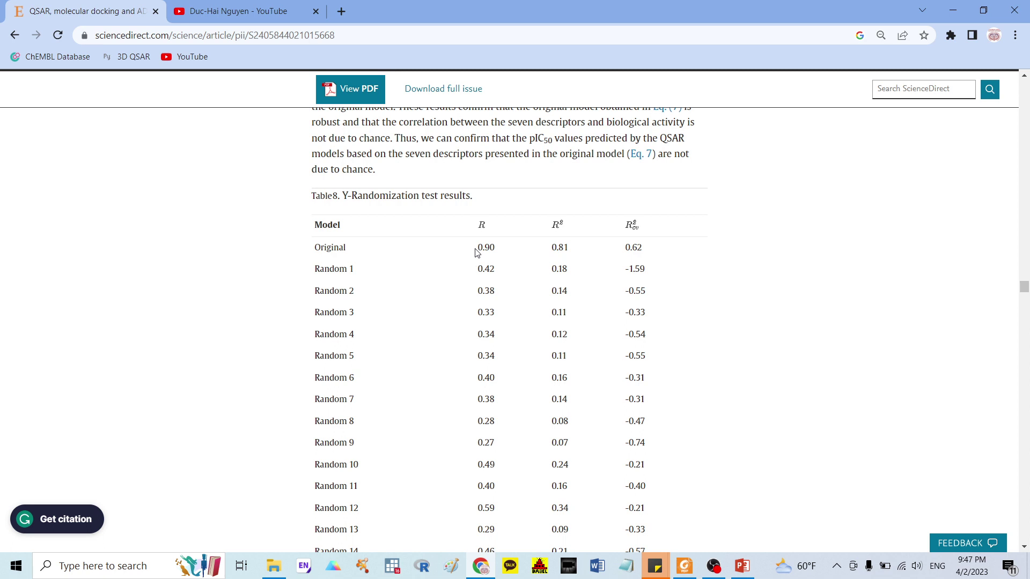
drag(476, 248, 498, 253)
click(530, 258)
scroll(699, 294, down, 2)
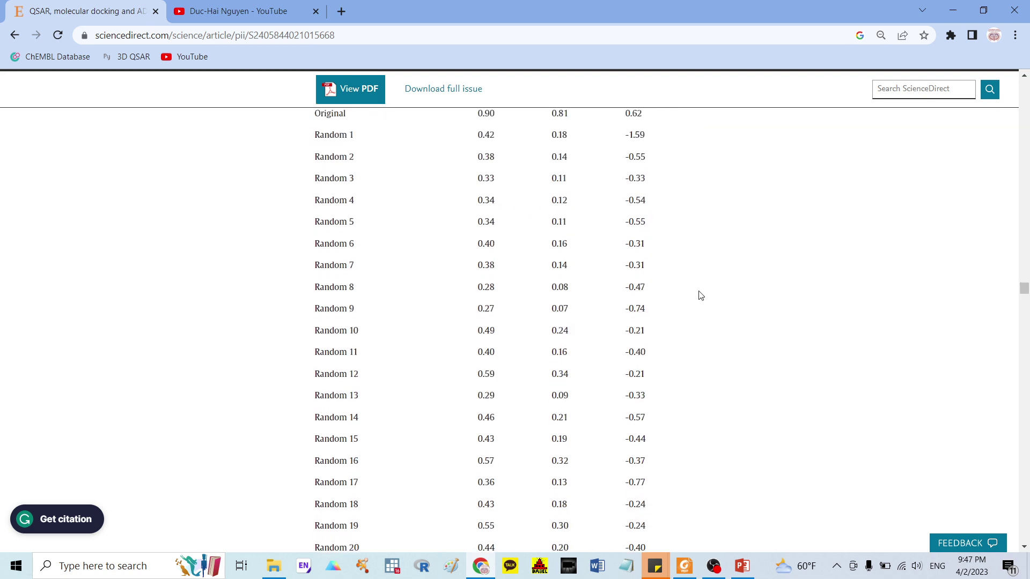
scroll(699, 294, up, 1)
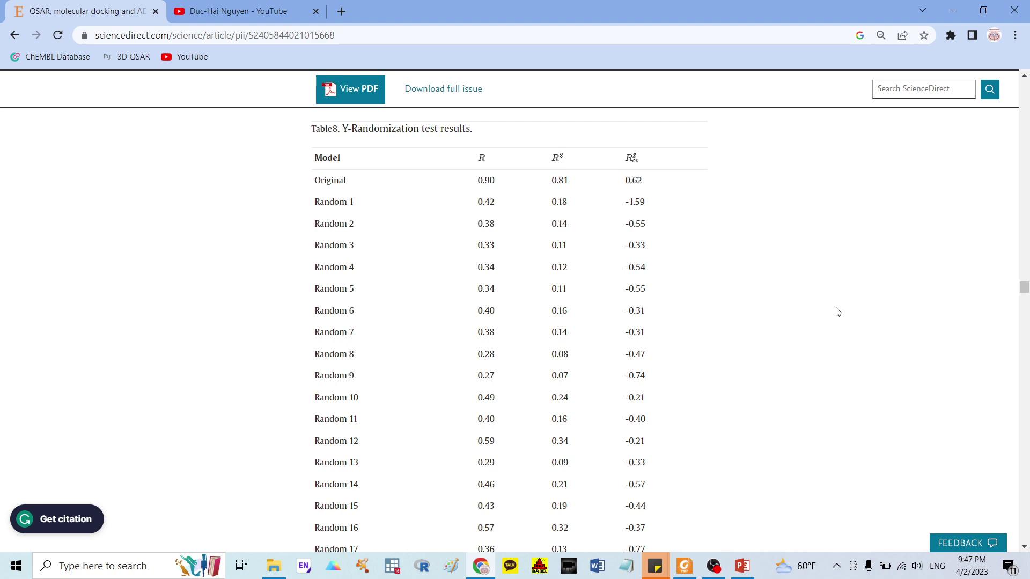
scroll(681, 348, down, 5)
scroll(583, 363, down, 11)
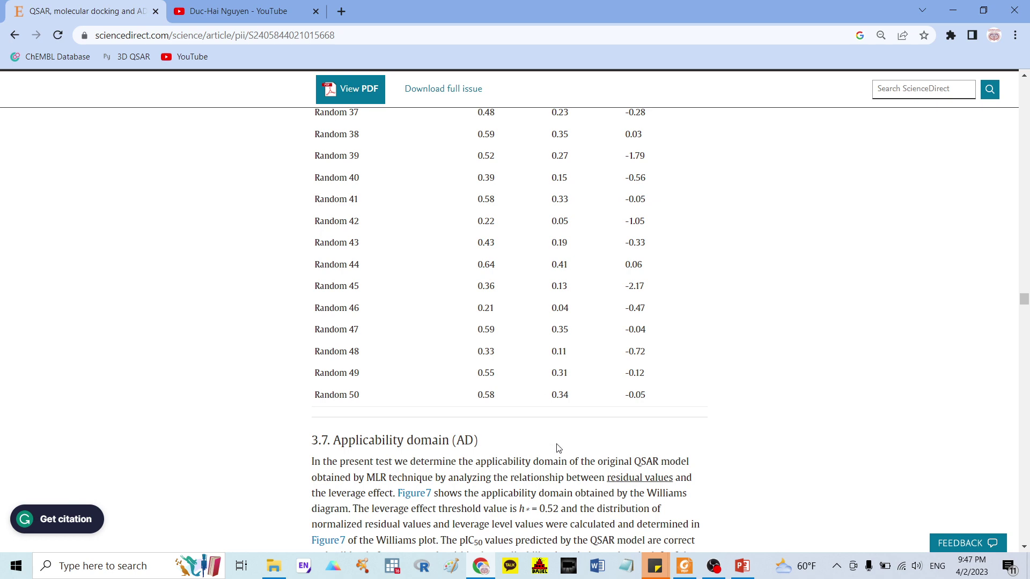
Step: Check the randomization criteria in Foxit PDF Reader's Table 4, then return to Chrome and highlight "descriptors" in the paragraph above Table 8
click(686, 568)
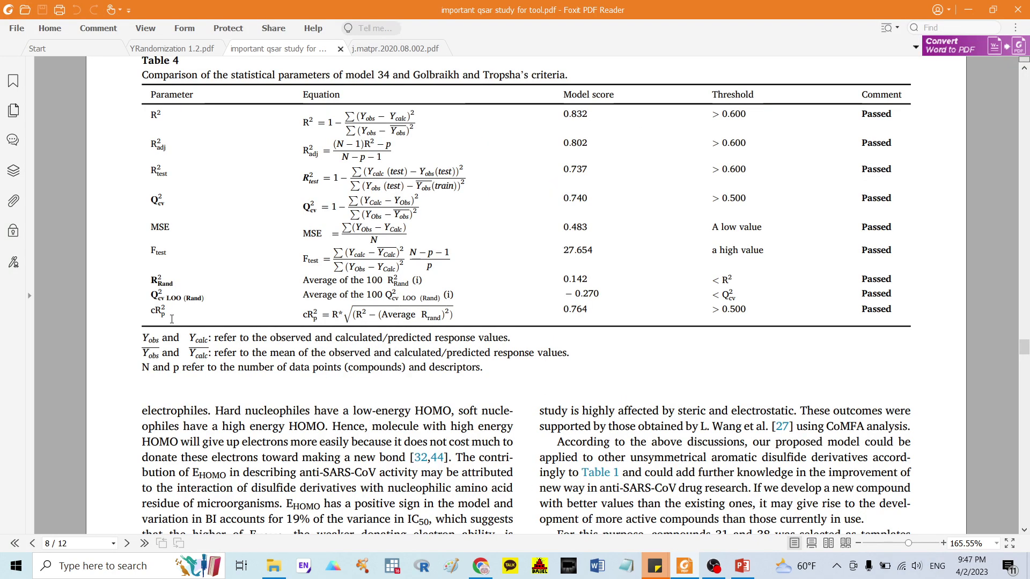
click(967, 10)
scroll(583, 299, up, 17)
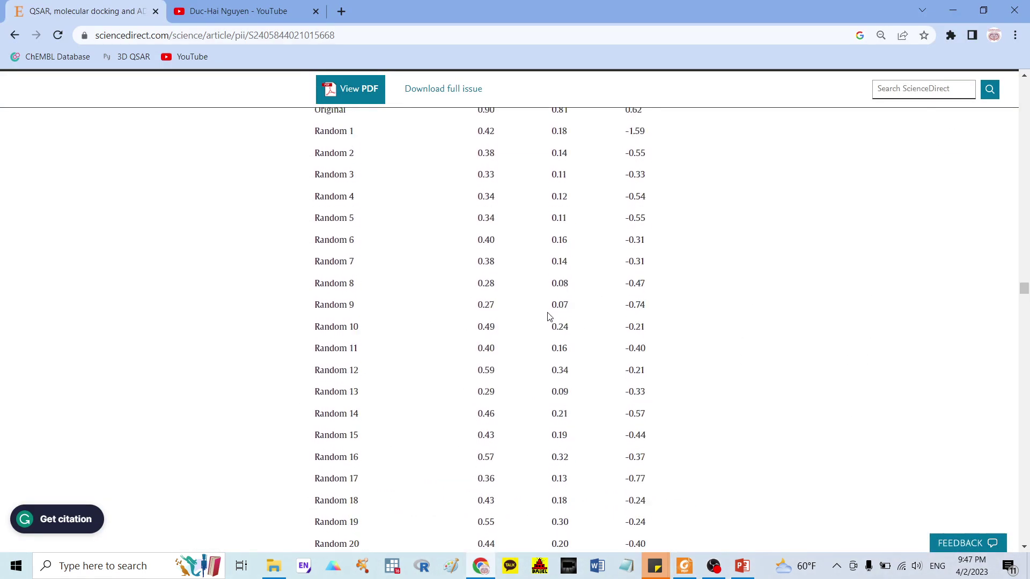
scroll(532, 299, up, 1)
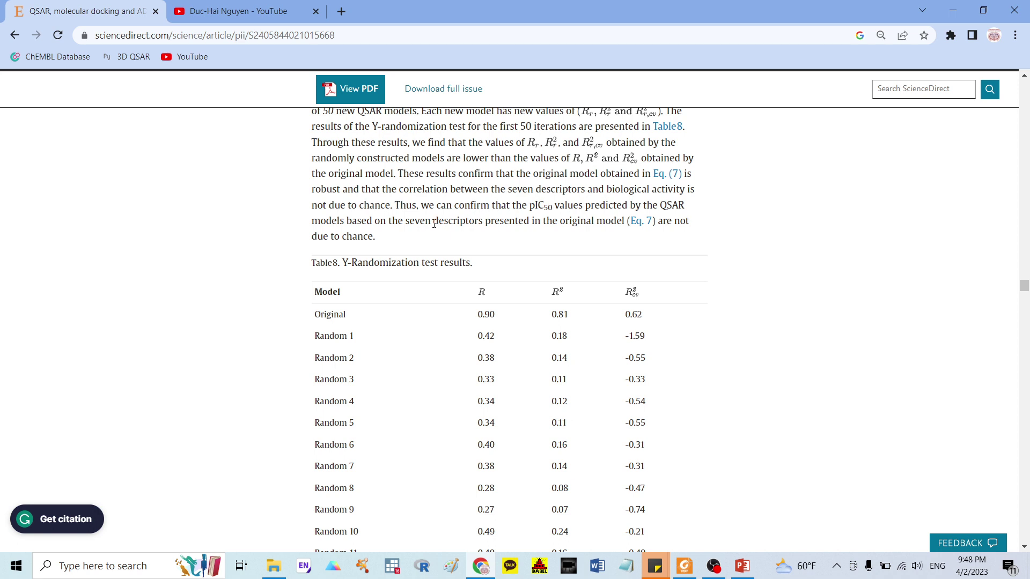
drag(432, 222, 492, 222)
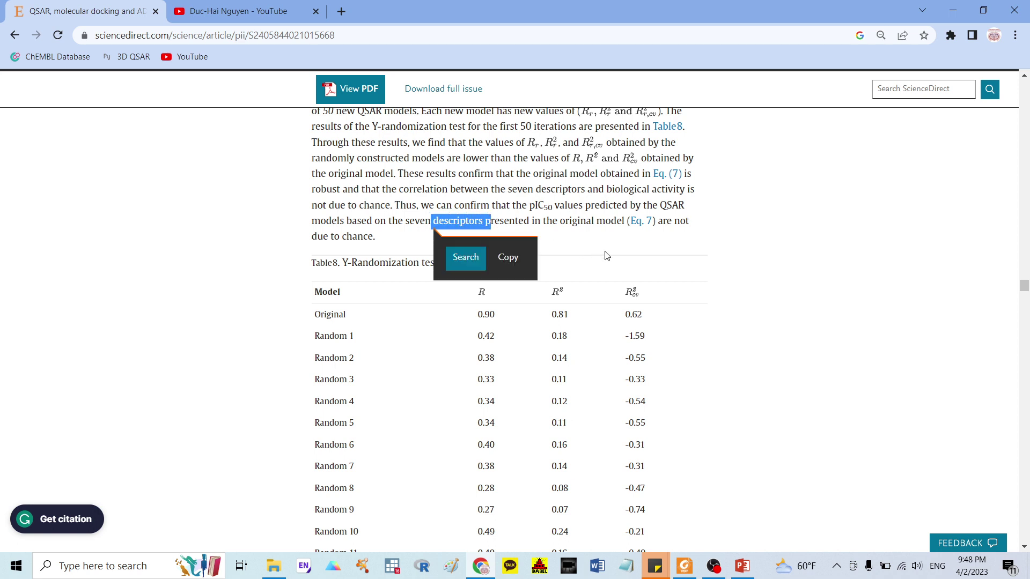
click(585, 232)
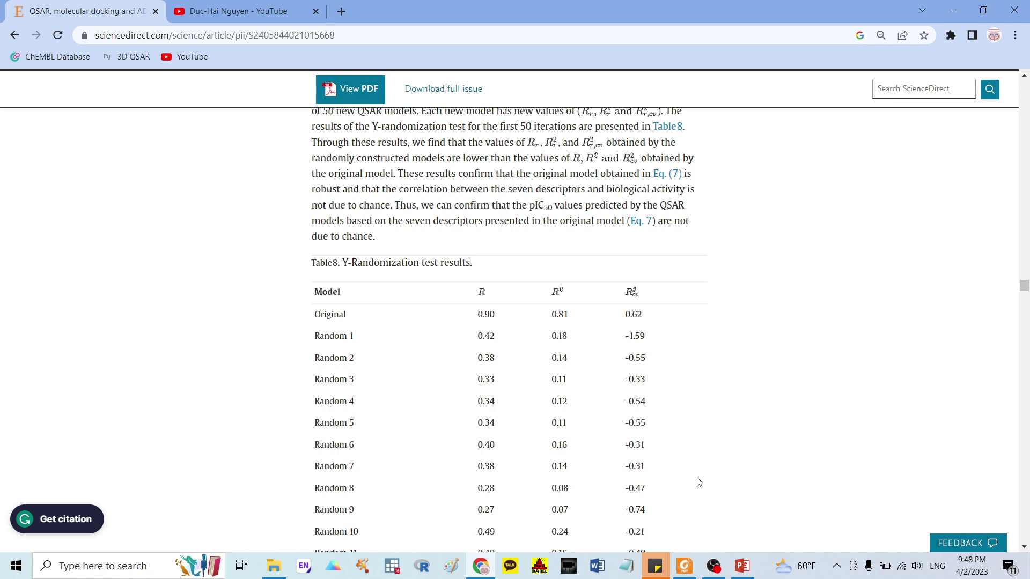
Step: Switch to Foxit PDF Reader and examine the Y-randomization tables in j.matpr.2020.08.002.pdf, including the original model's values in Table 6
click(685, 569)
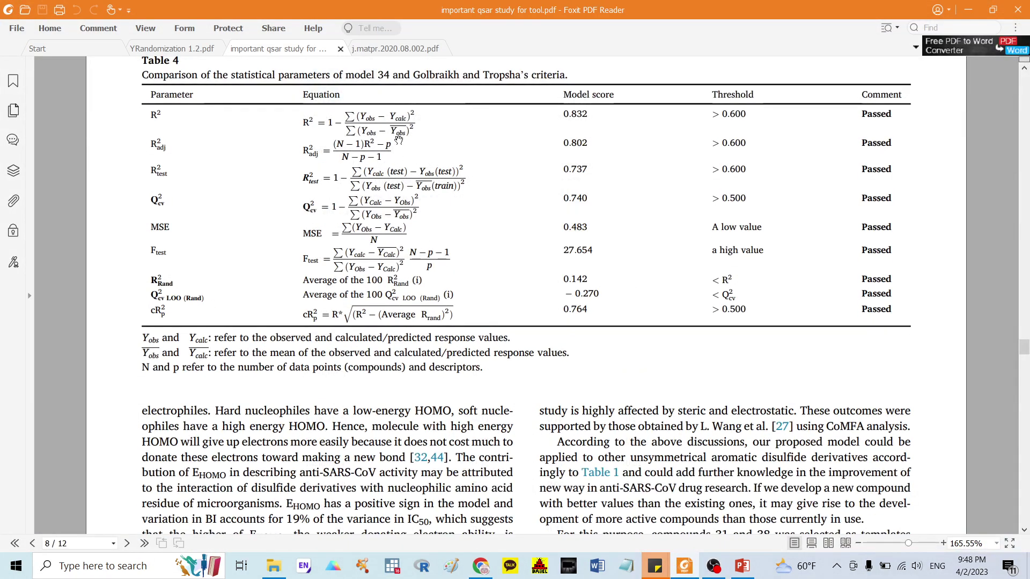
click(384, 49)
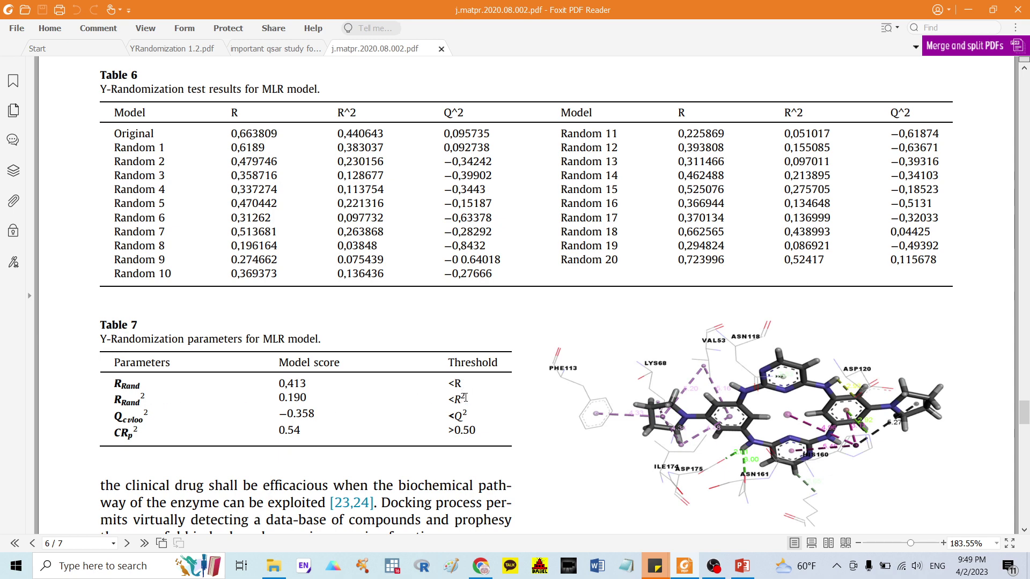
drag(230, 134, 499, 127)
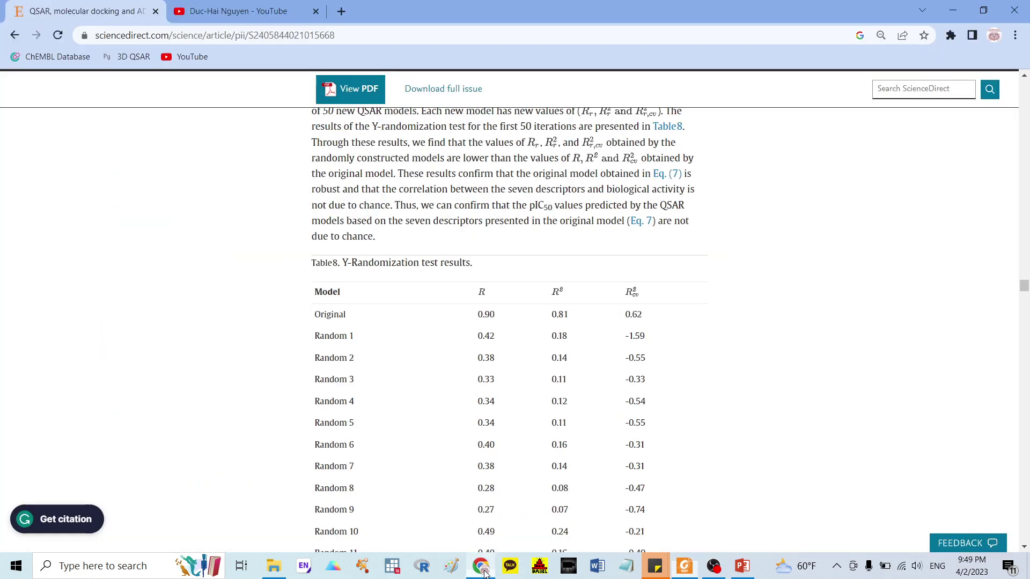
Step: Switch to Chrome and reread the purpose of the Y-randomization test in section 3.6, highlighting part of the sentence on its purpose
click(481, 567)
scroll(557, 264, up, 5)
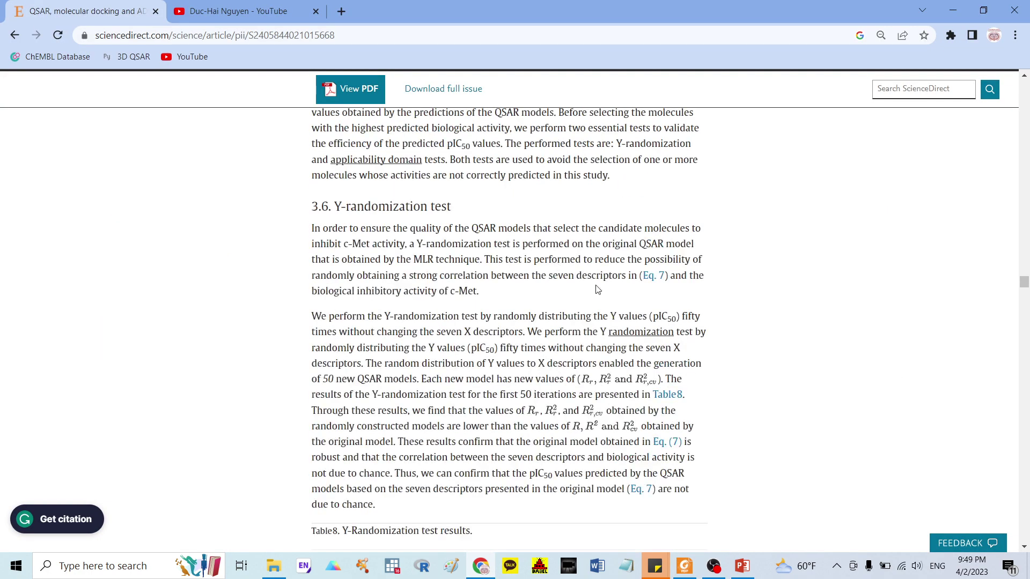
drag(506, 258, 603, 260)
click(359, 281)
Step: Switch to File Explorer and open the data workbook from the MLR YRandomization 1.2 folder in Excel
click(274, 569)
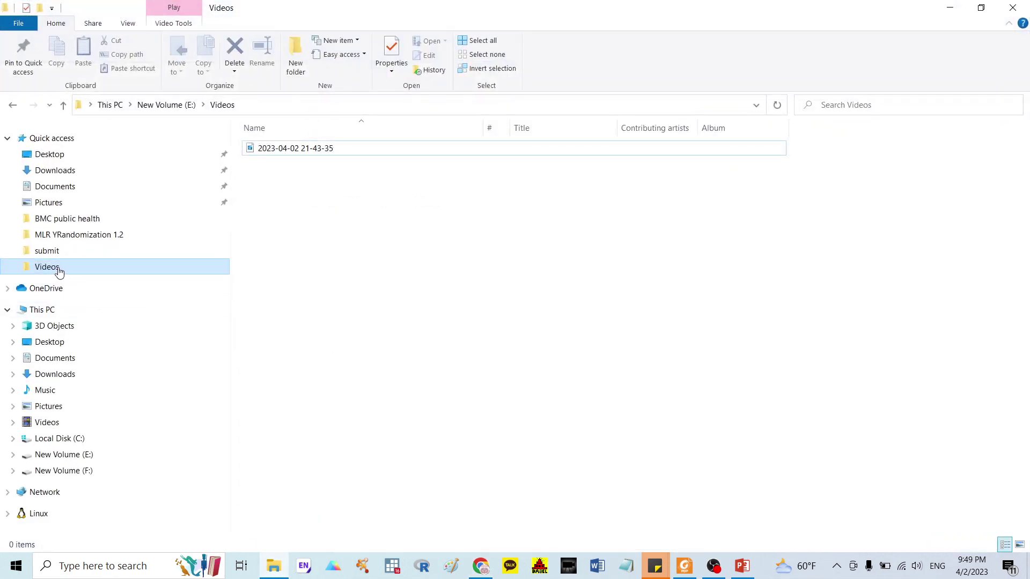
click(61, 234)
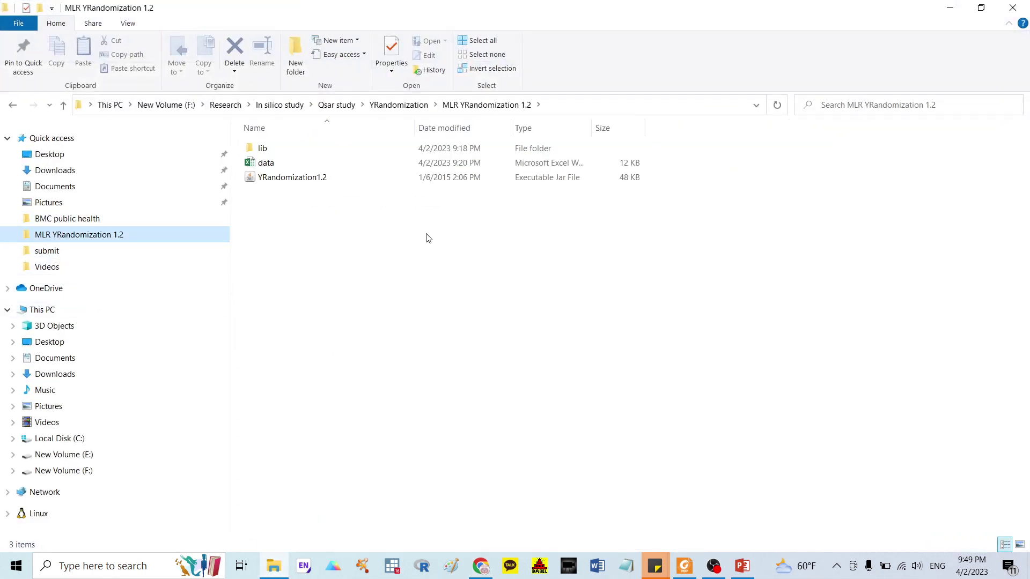
click(266, 163)
key(Return)
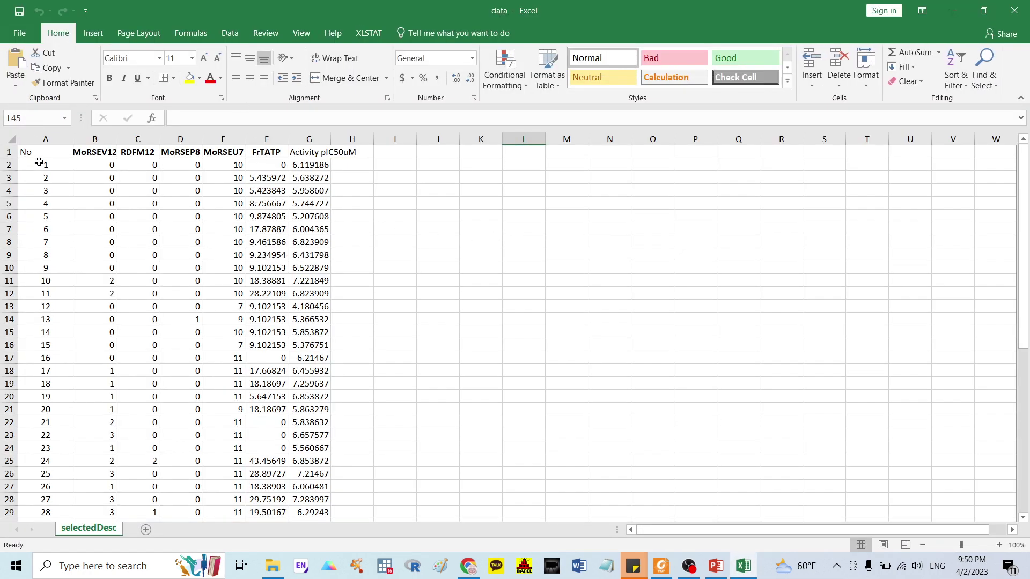
Step: Examine the compound numbers in column A and the five descriptor headers from MoRSEV12 to FrTATP
drag(38, 162, 46, 500)
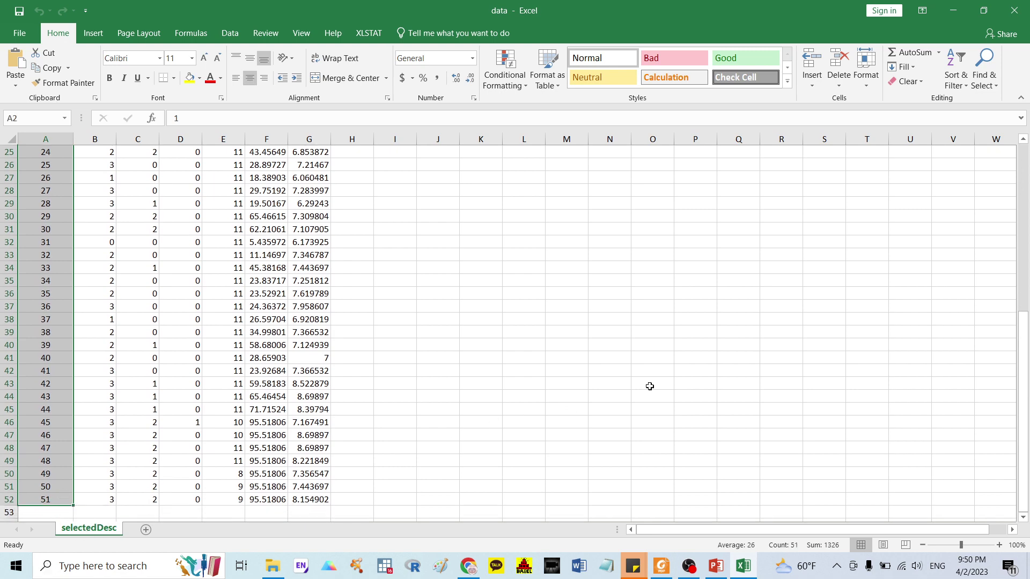
drag(1023, 349, 1026, 141)
click(96, 153)
click(141, 152)
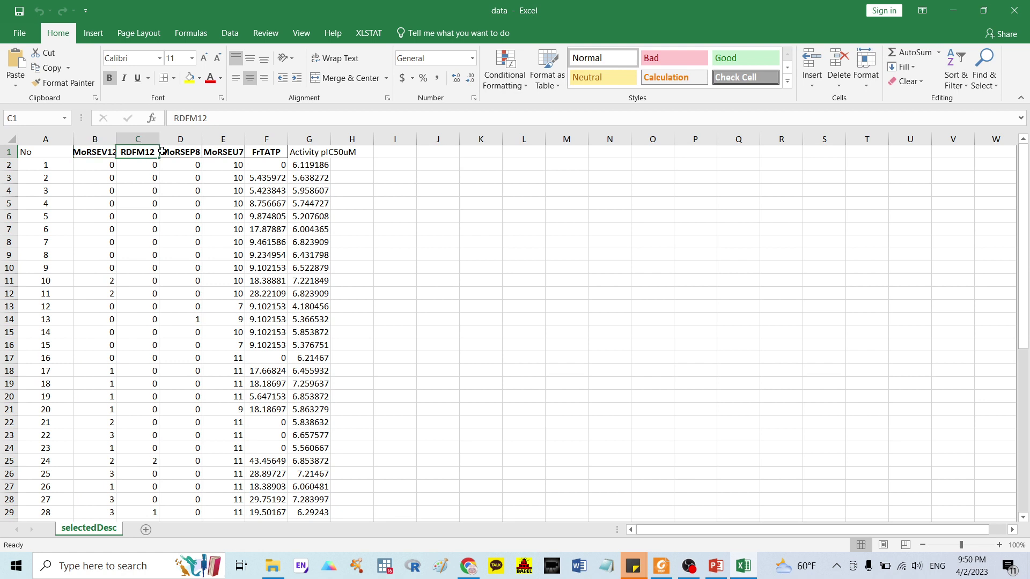
click(180, 152)
click(219, 152)
click(267, 154)
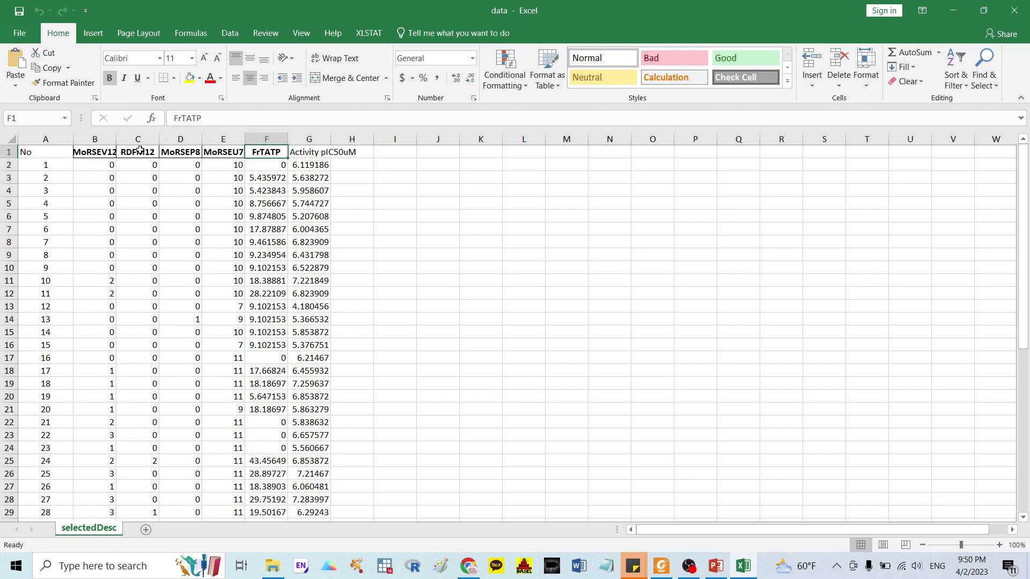
drag(100, 152, 255, 152)
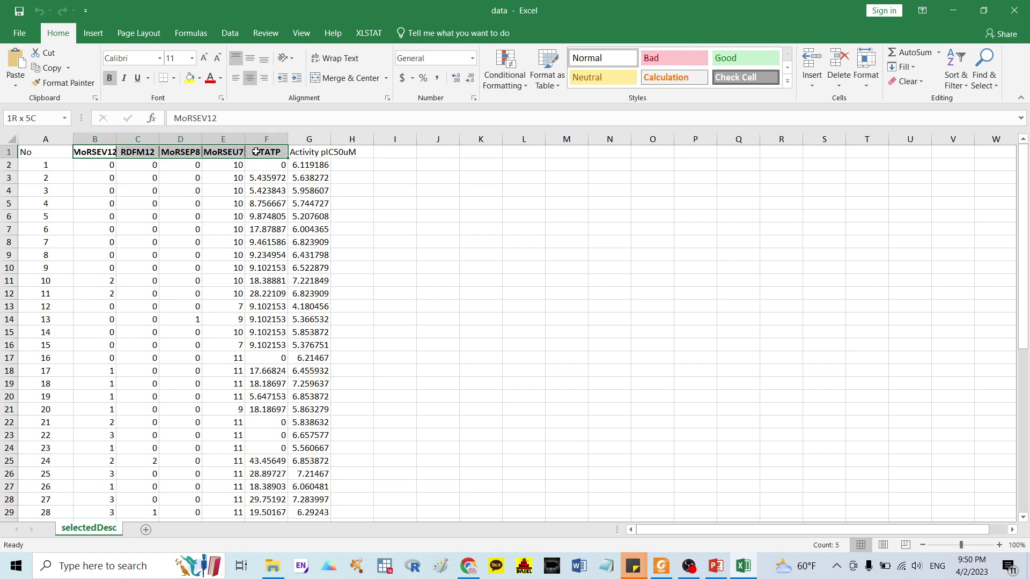
Step: Bold the "Activity pIC50uM" header in G1, then save and close the data workbook
click(306, 154)
key(ctrl+b)
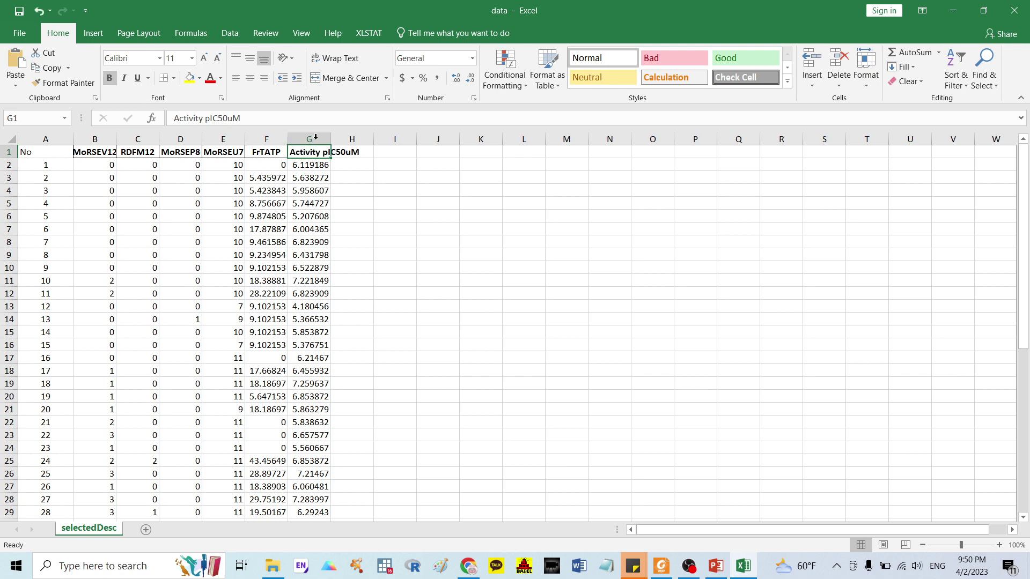
click(409, 174)
click(319, 156)
click(375, 165)
scroll(349, 232, down, 1)
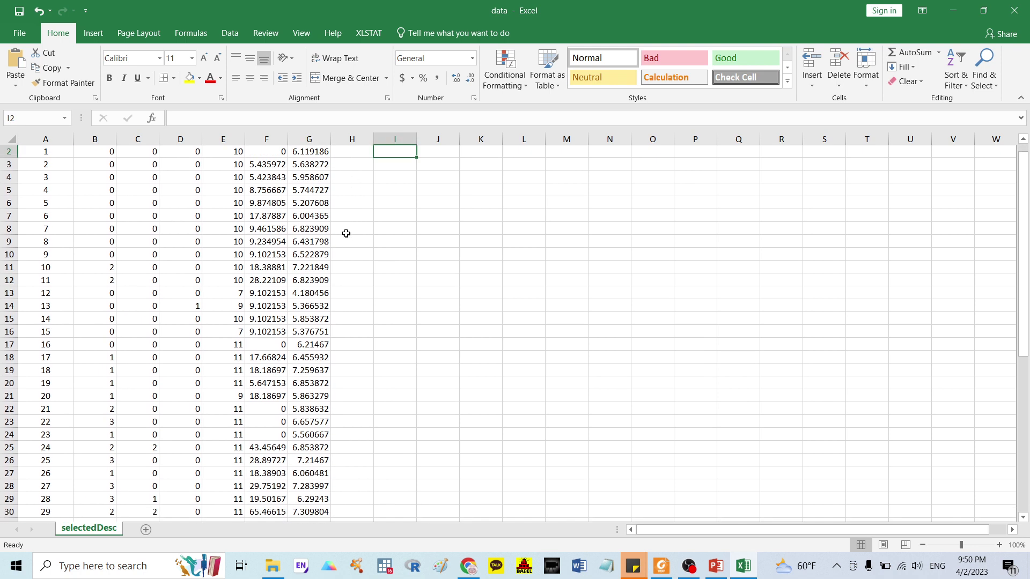
scroll(345, 233, up, 1)
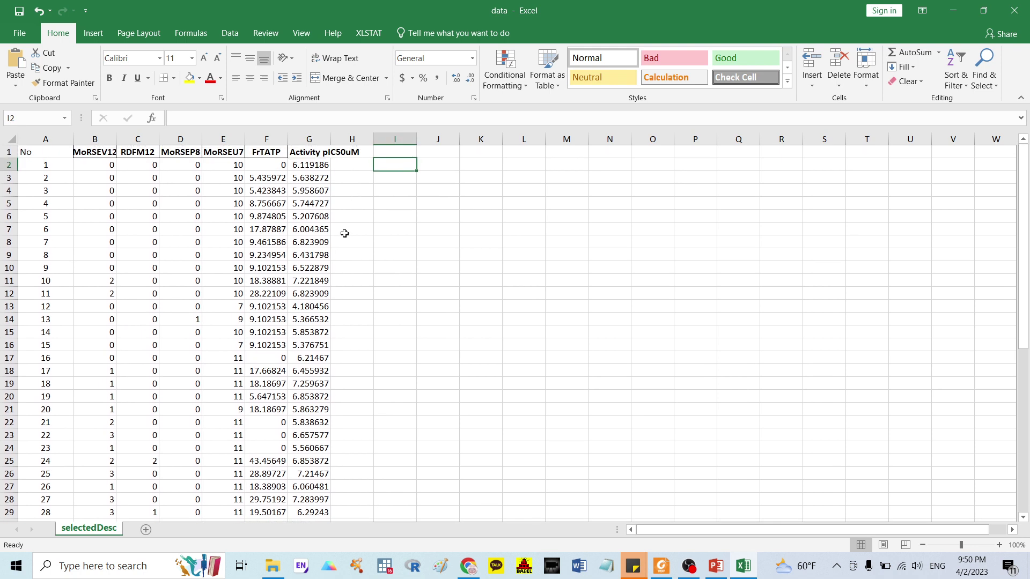
click(1013, 14)
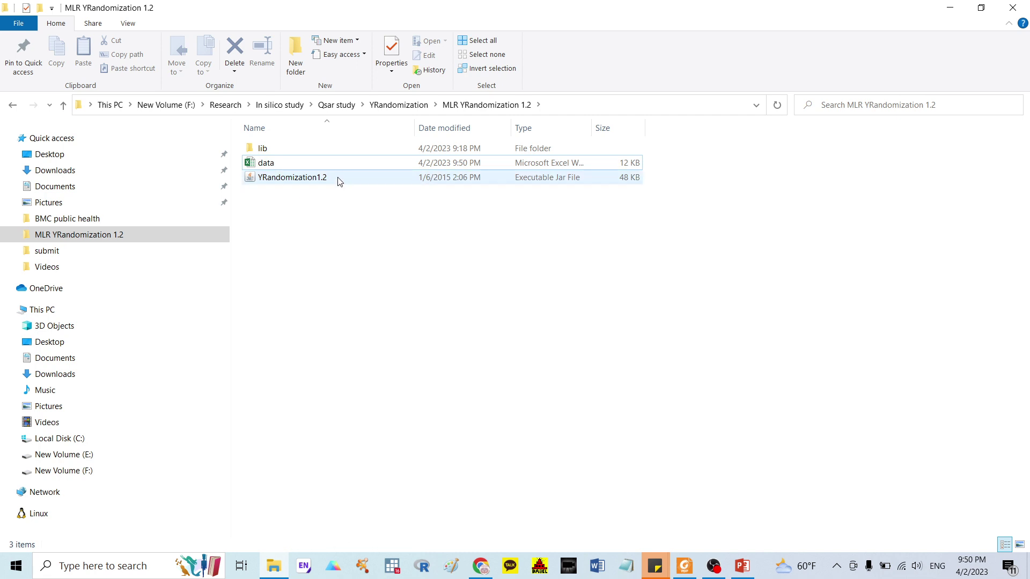
Step: Launch YRandomization1.2 and enter the data workbook's file name as the training set
double_click(307, 182)
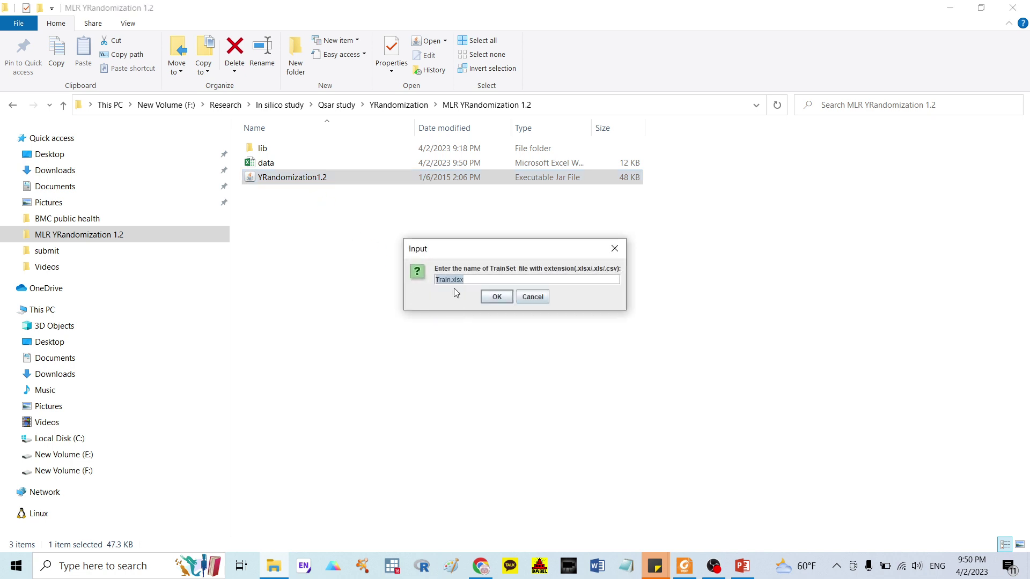
click(449, 281)
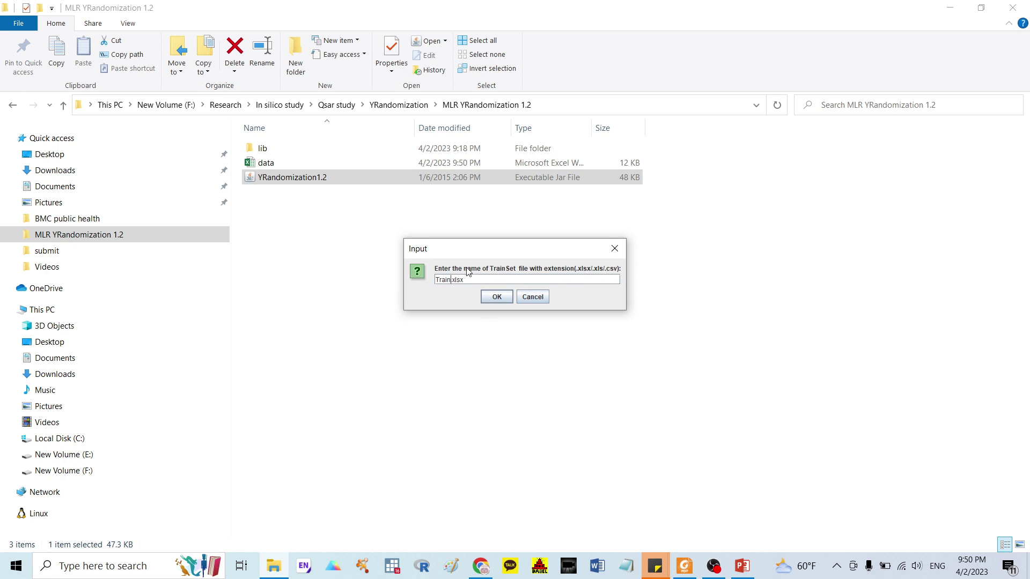
key(BackSpace)
key(BackSpace)
key(BackSpace)
key(BackSpace)
key(BackSpace)
click(495, 296)
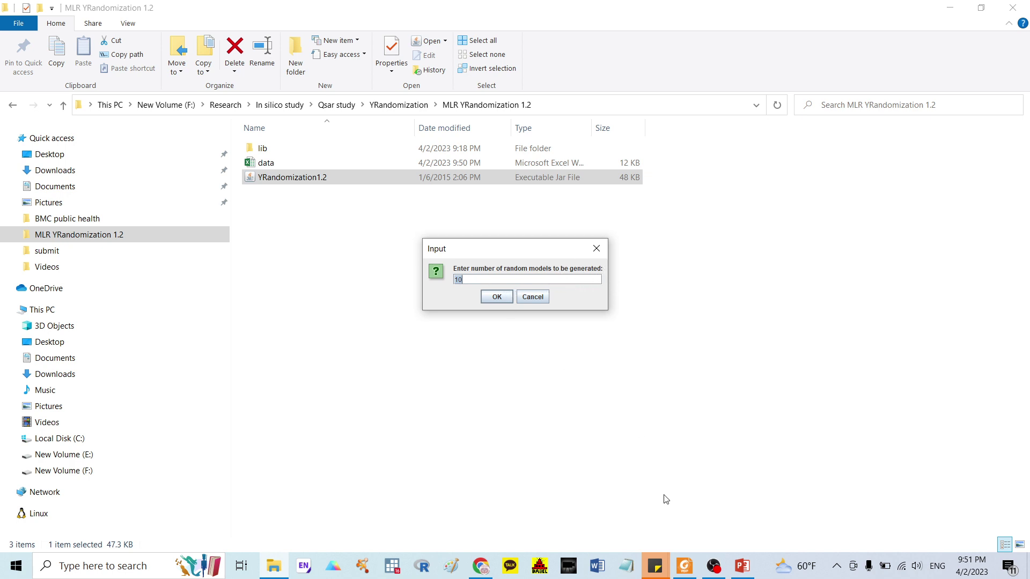
Step: Check how many random models the published studies used in Foxit PDF Reader's Tables 6 and 4 and Chrome's Table 8
click(684, 564)
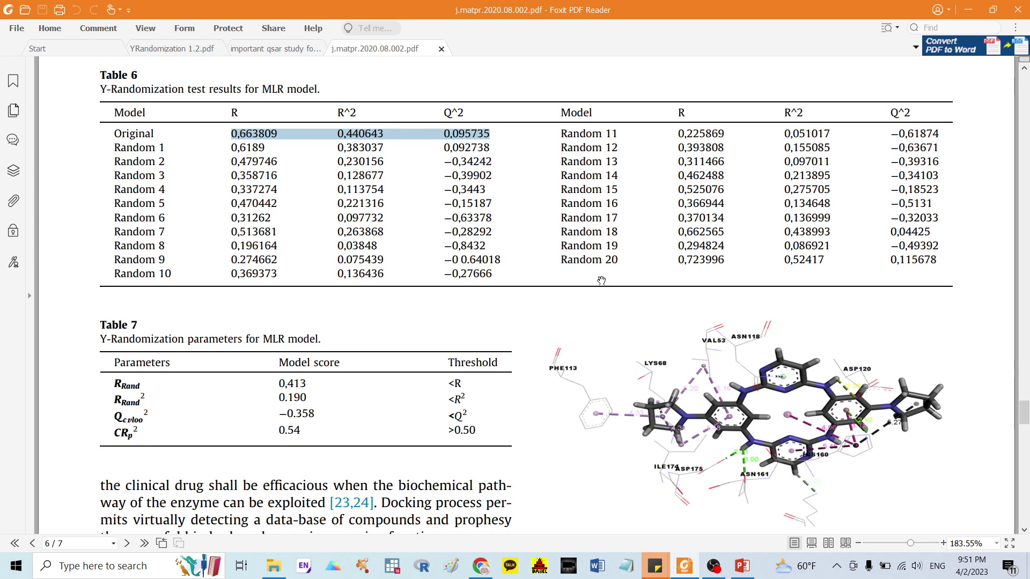
click(481, 566)
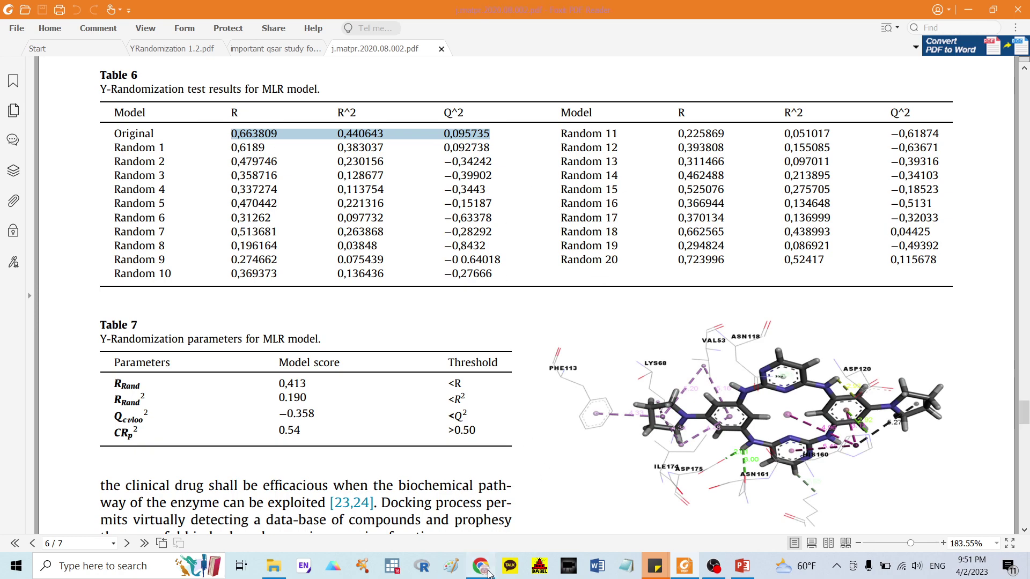
scroll(472, 277, down, 18)
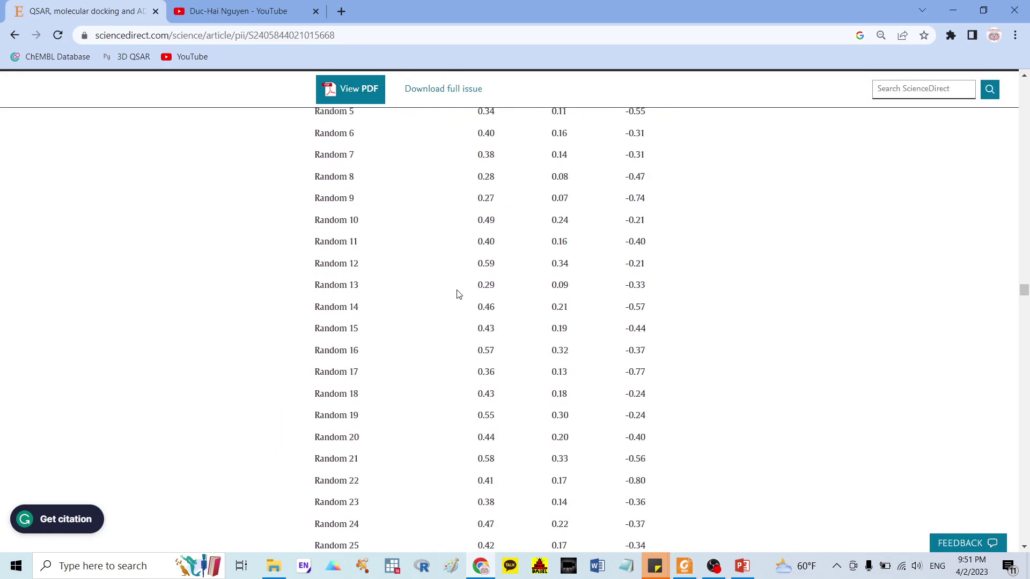
scroll(455, 297, down, 9)
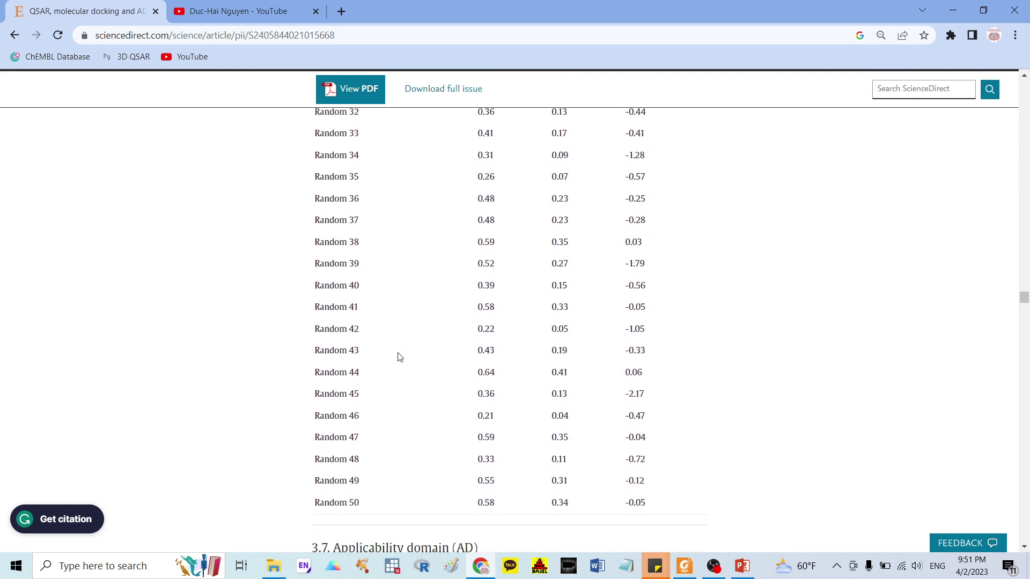
click(685, 566)
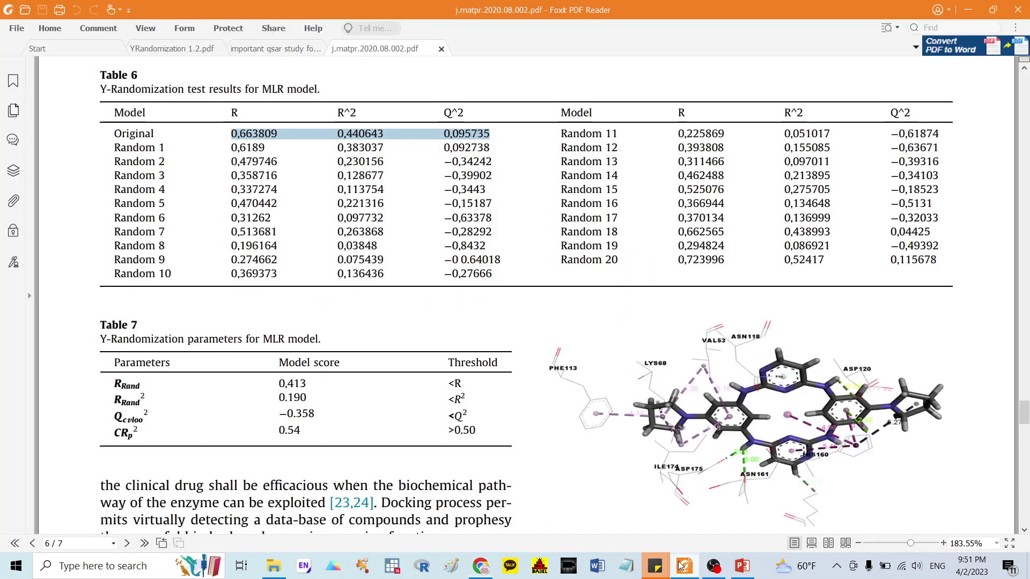
click(248, 48)
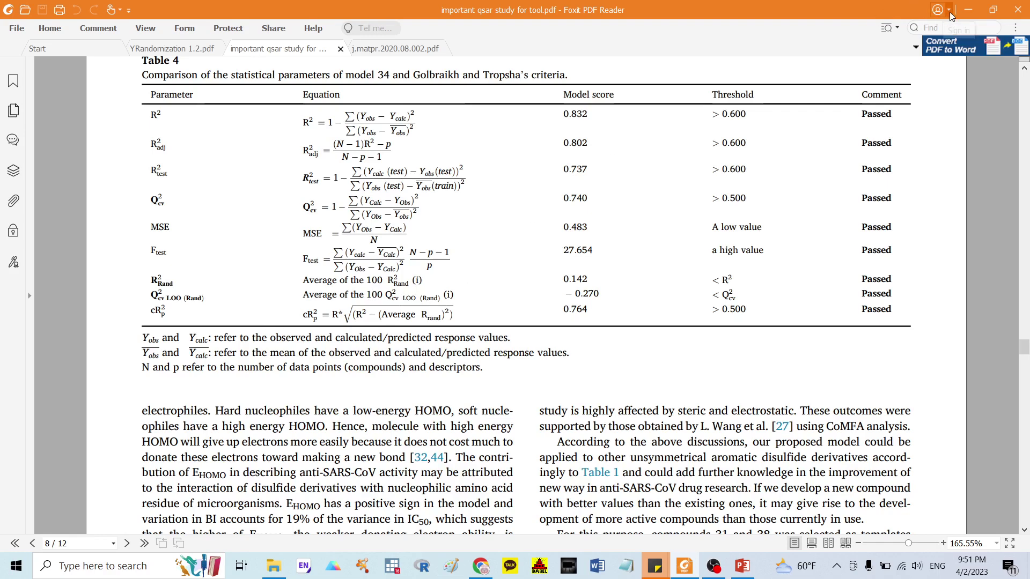
click(968, 9)
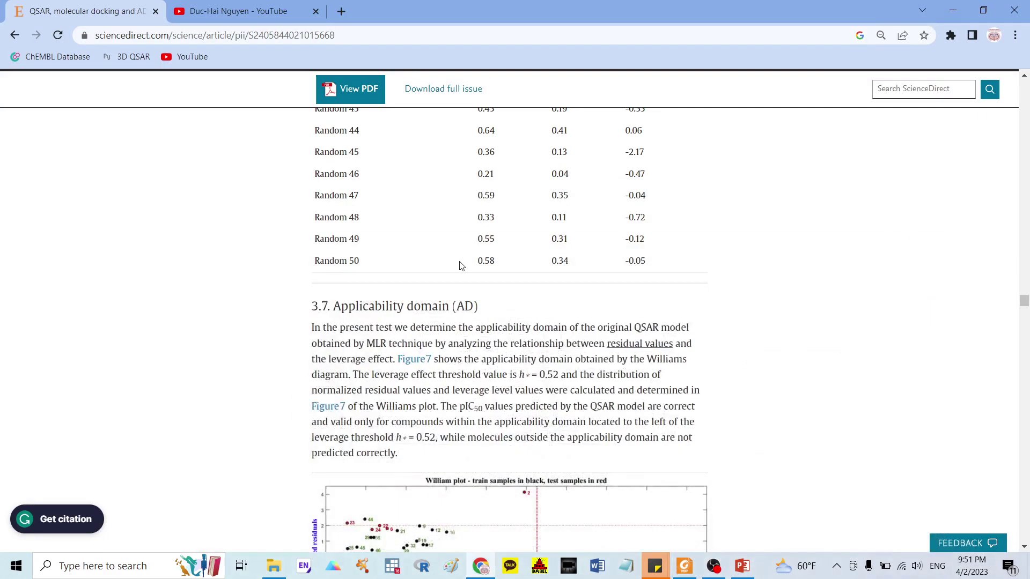
Step: Switch to File Explorer and try to supply the training set file name to YRandomization1.2
click(275, 567)
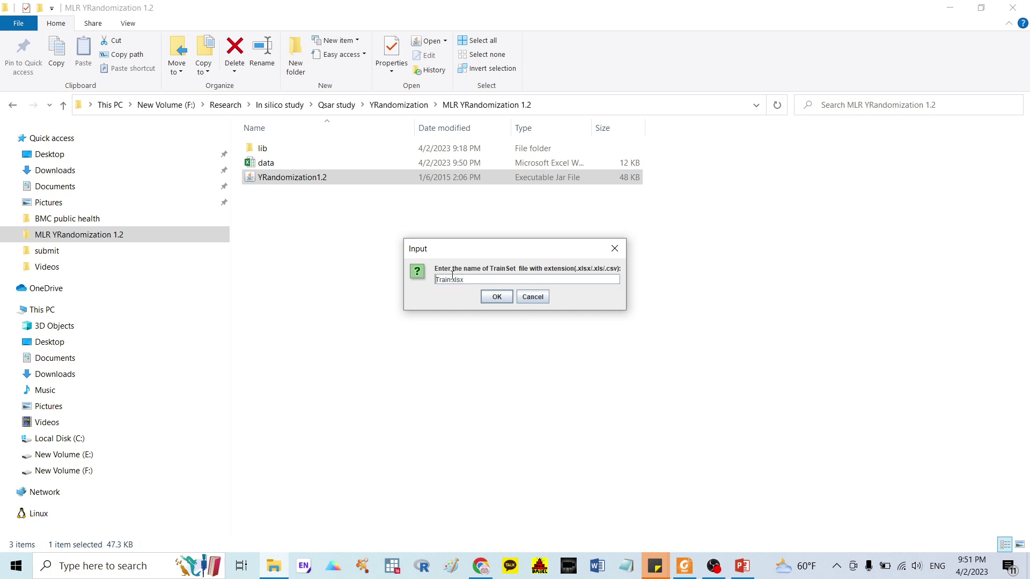
double_click(446, 280)
key(BackSpace)
click(496, 298)
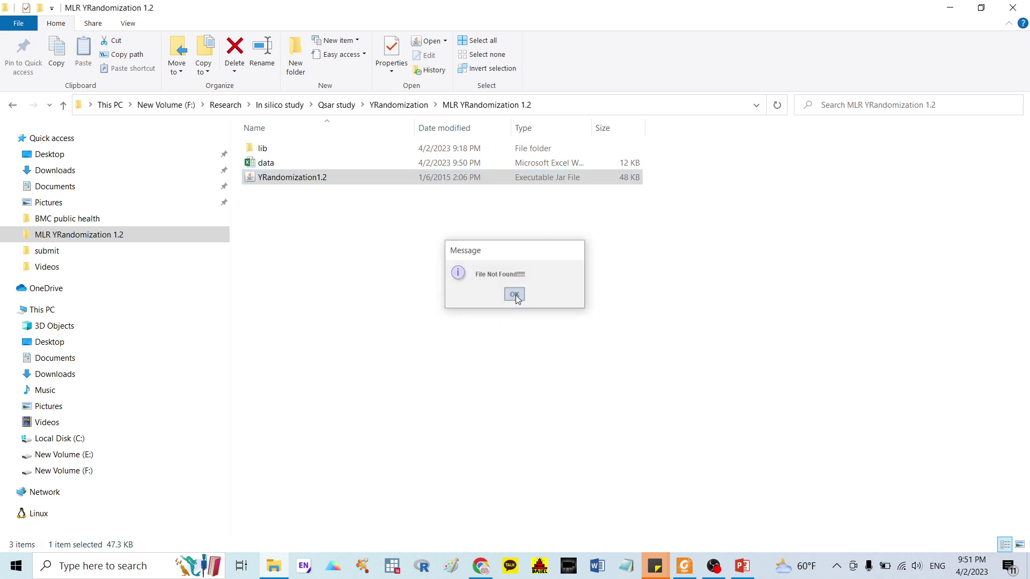
click(516, 295)
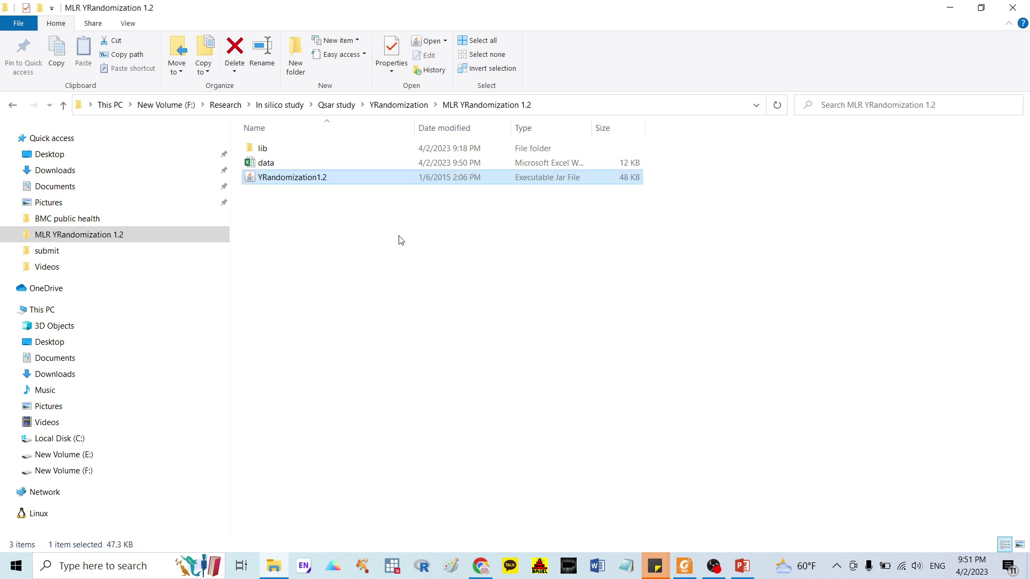
Step: Run YRandomization1.2 with the data workbook as the training set and 50 random models
click(450, 283)
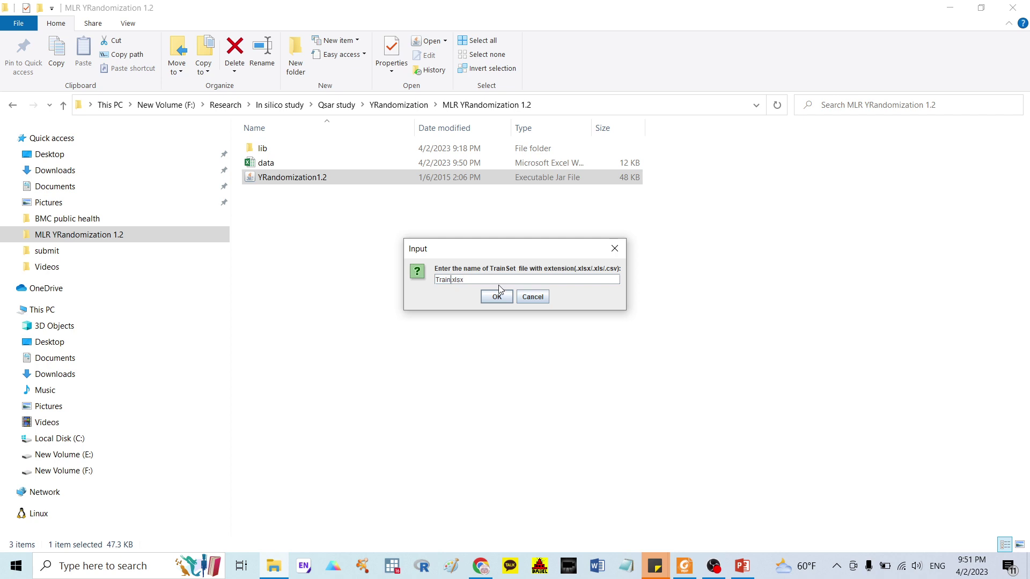
key(BackSpace)
key(BackSpace)
key(Return)
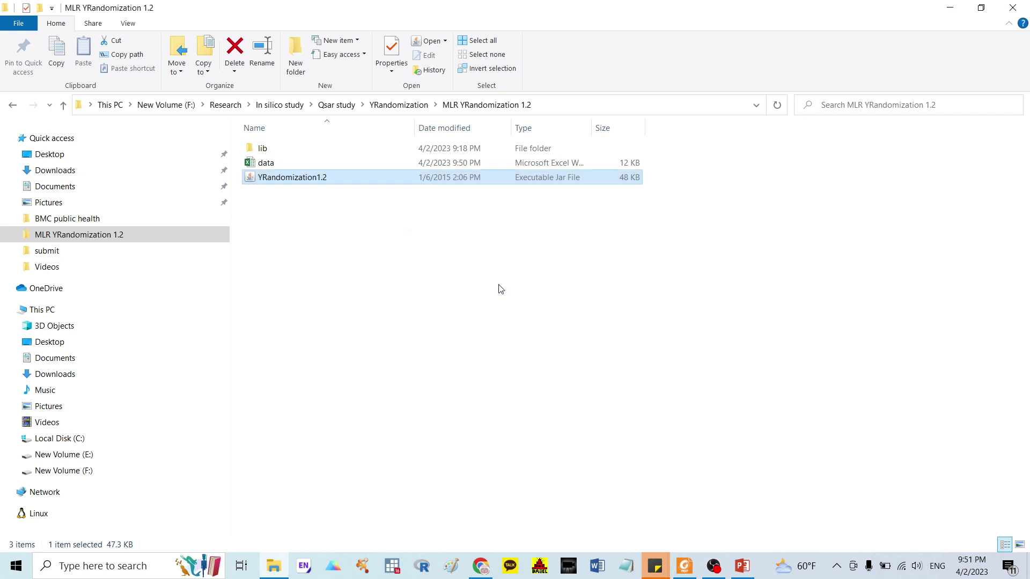
text(10)
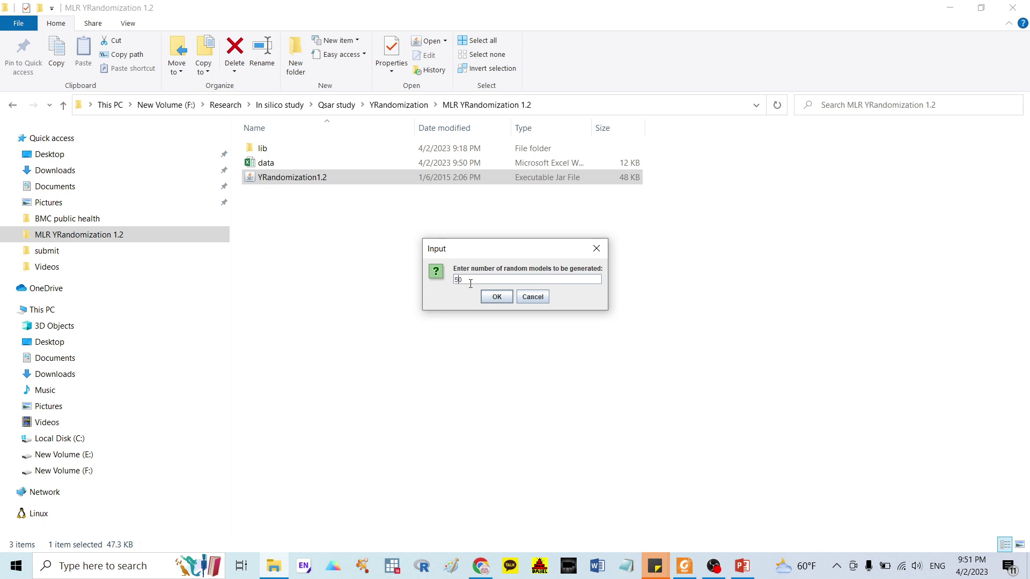
key(Return)
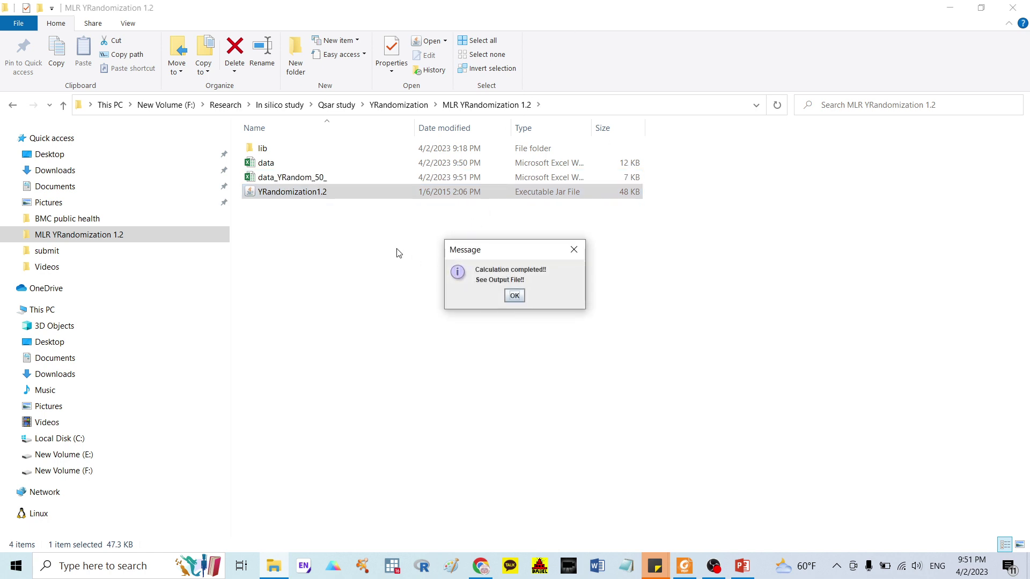
key(Return)
Step: Open the data_YRandom_50_ output workbook and bold its header row from Model to Q^2
double_click(323, 178)
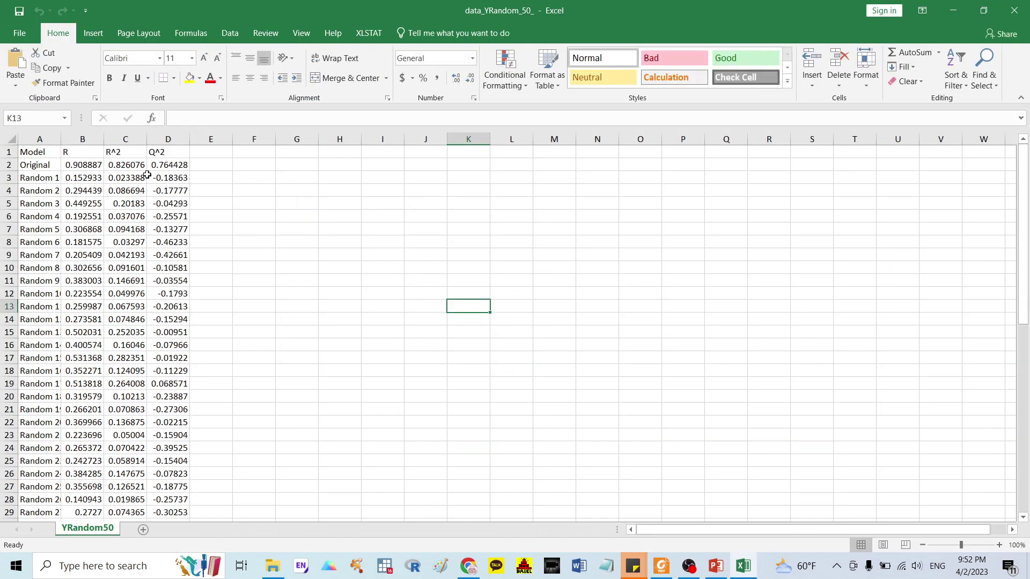
drag(42, 155, 164, 153)
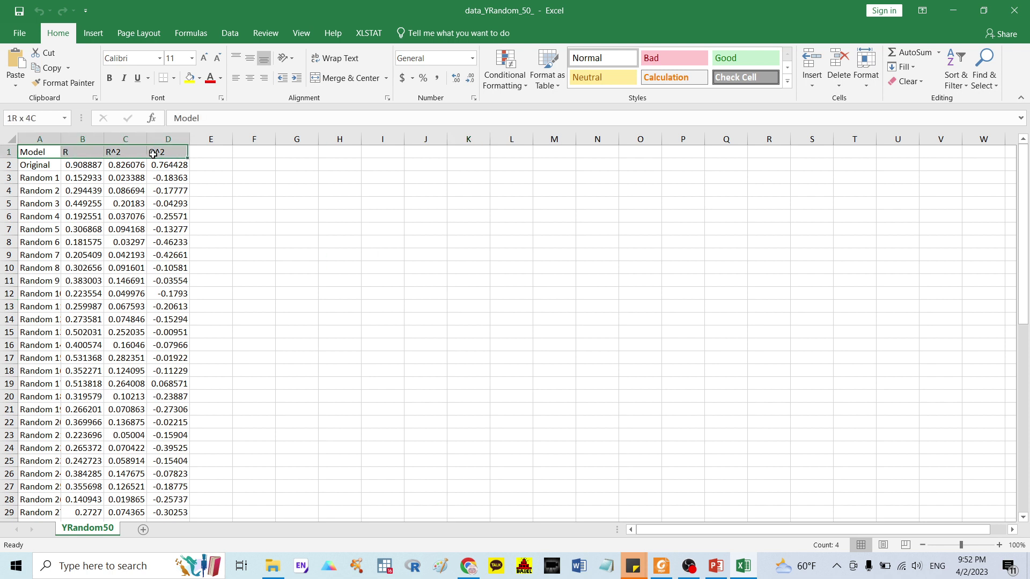
click(110, 77)
click(278, 204)
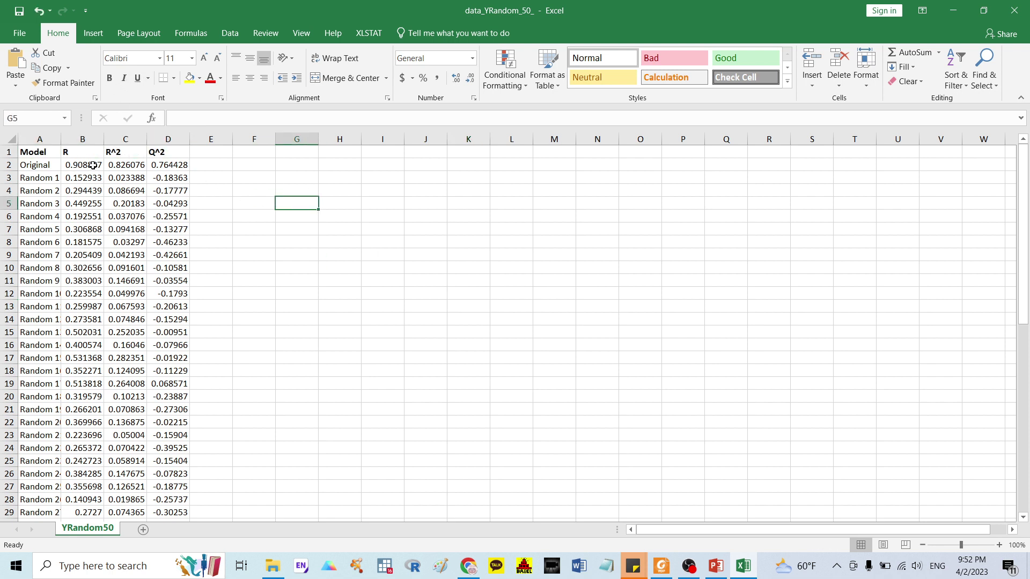
Step: Examine the original model's R, R^2 and Q^2 values, and switch to Chrome to compare them with Table 8
click(41, 152)
click(47, 165)
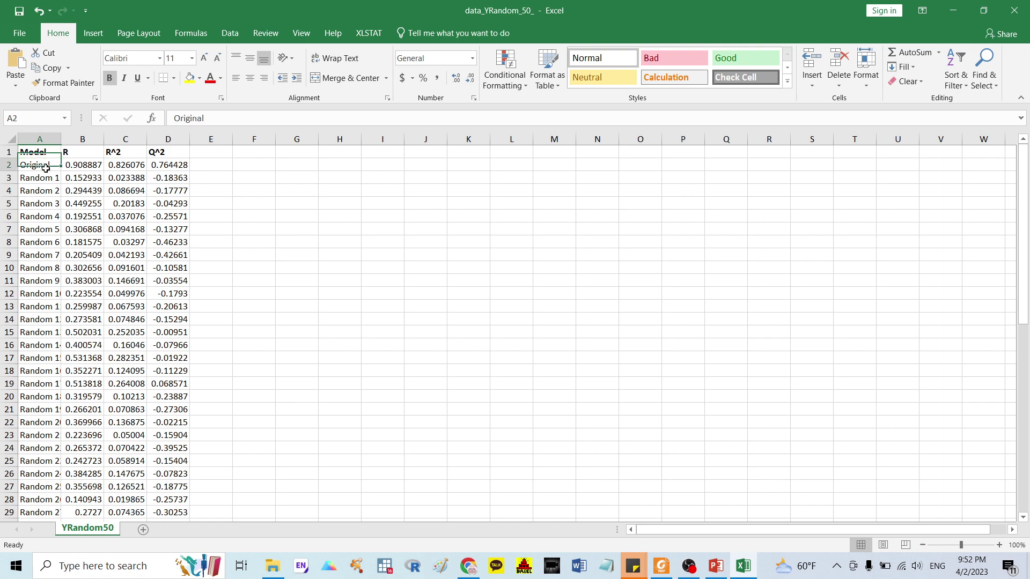
click(82, 167)
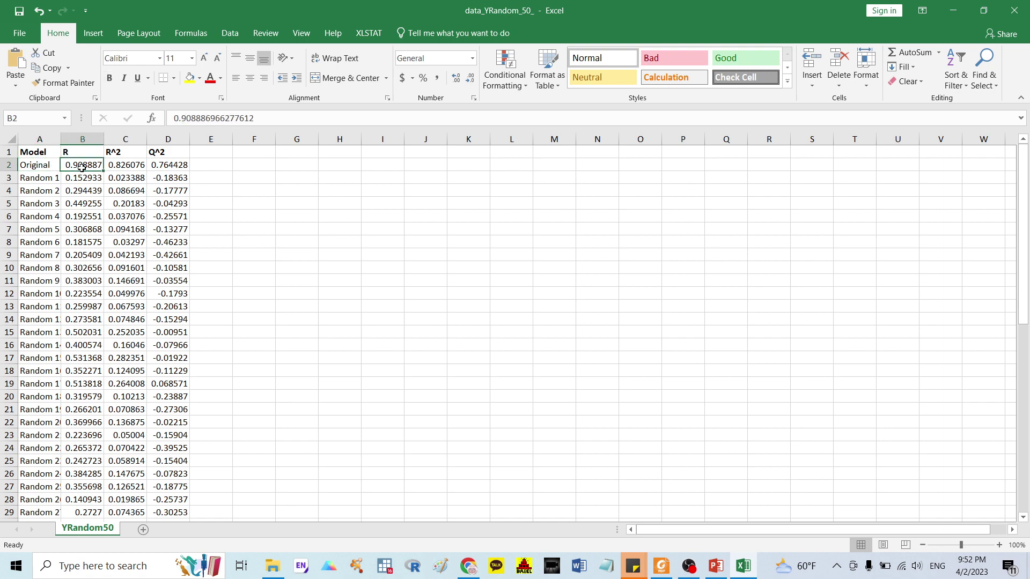
click(119, 167)
click(166, 165)
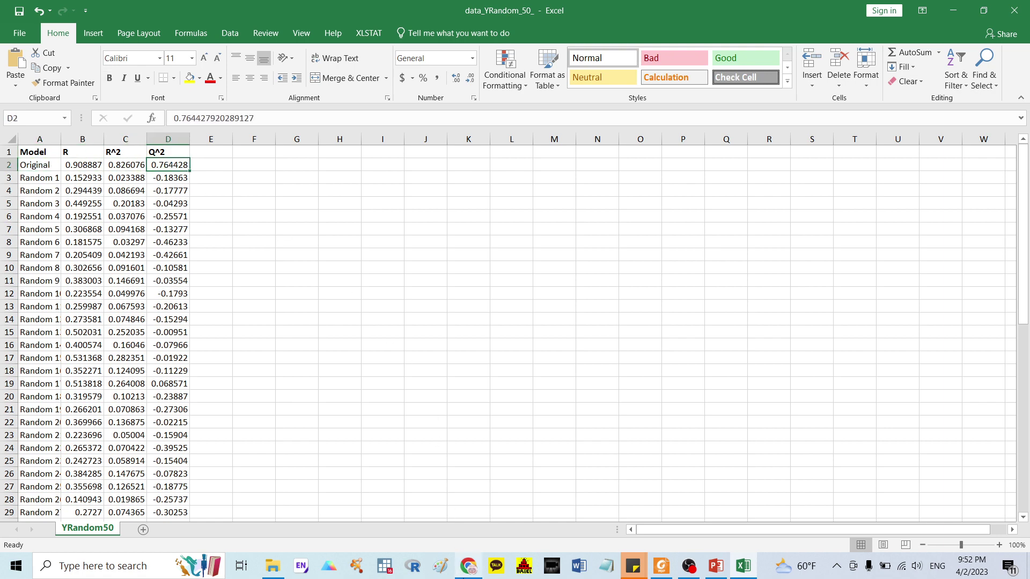
click(468, 567)
scroll(481, 200, up, 20)
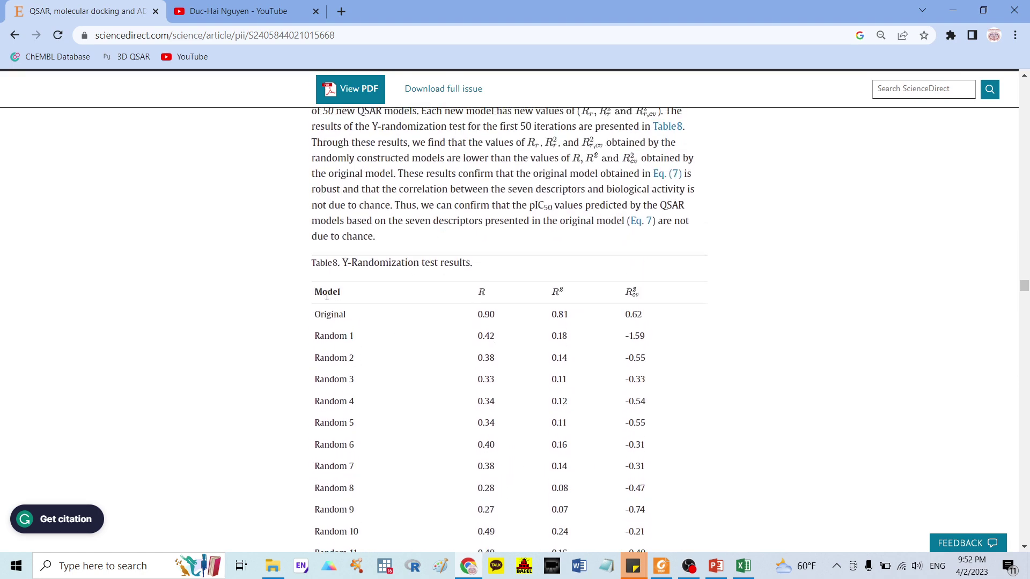
Step: Examine the original model row in Table 8, and switch to Foxit PDF Reader to review Table 6 in j.matpr.2020.08.002.pdf
drag(315, 291, 351, 294)
click(448, 288)
drag(622, 303, 314, 316)
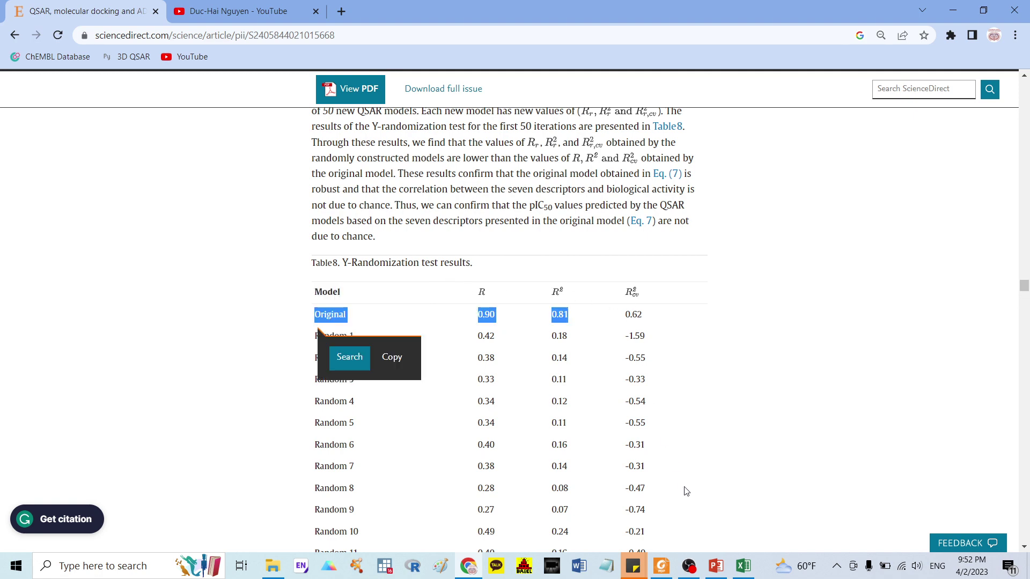
click(661, 565)
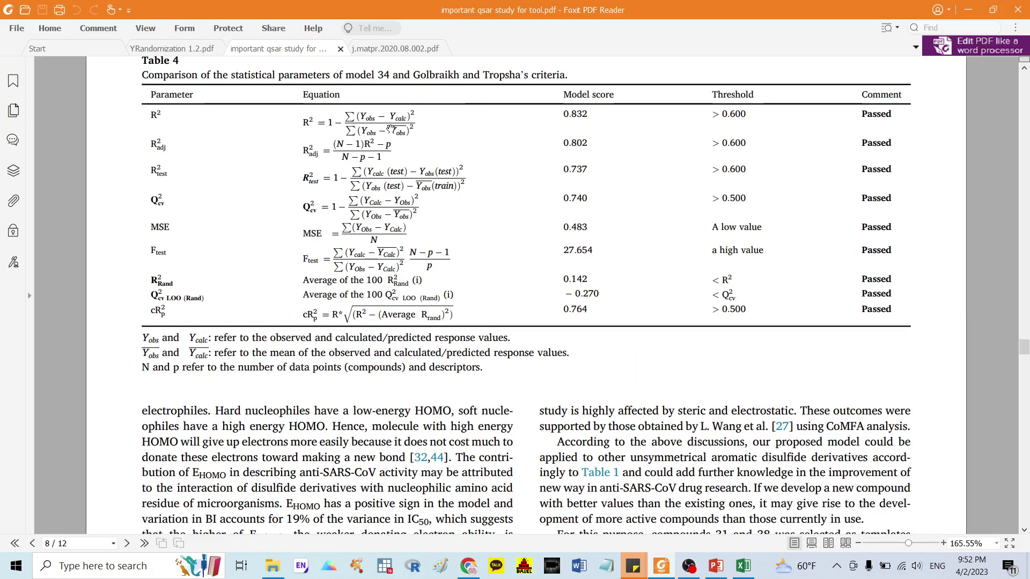
click(354, 49)
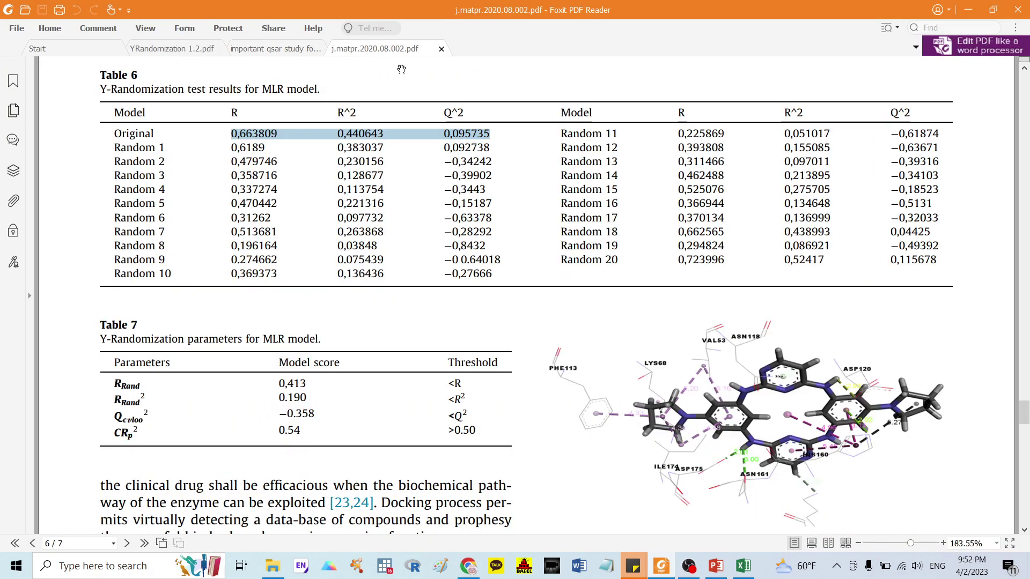
click(145, 117)
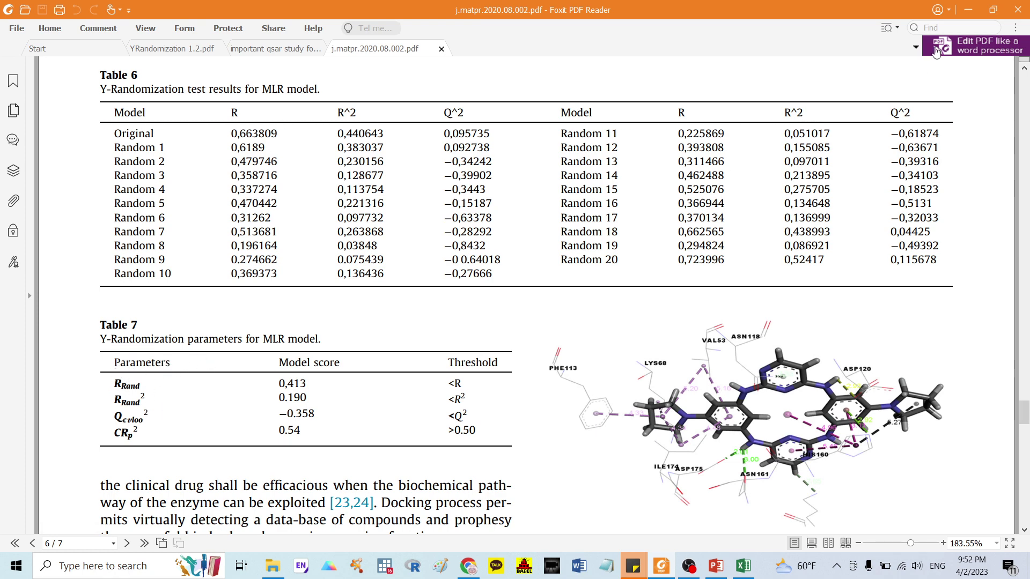
click(968, 10)
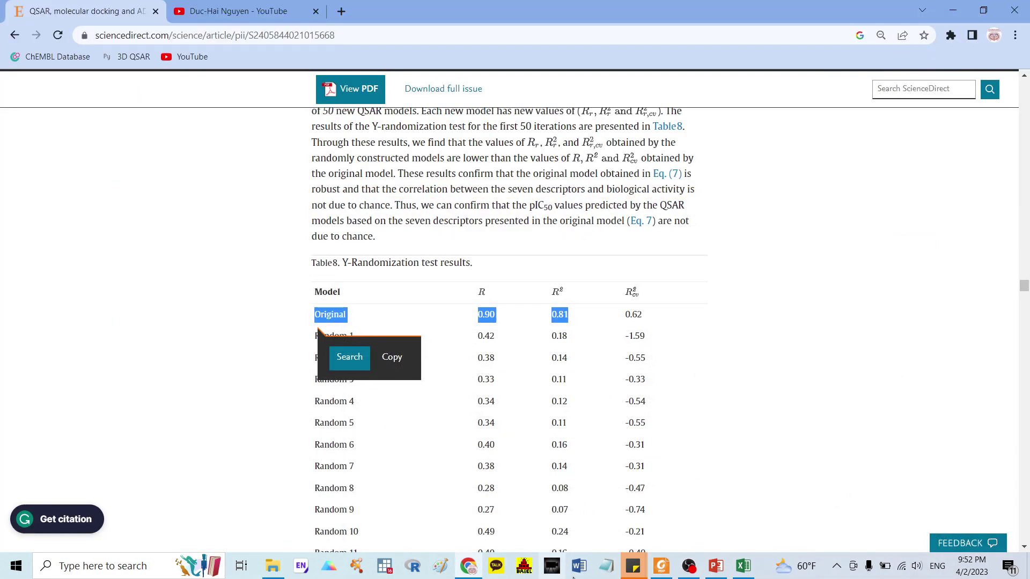
Step: Switch to the data_YRandom_50_ workbook in Excel and widen column A to fit the model names
click(743, 566)
scroll(215, 309, down, 4)
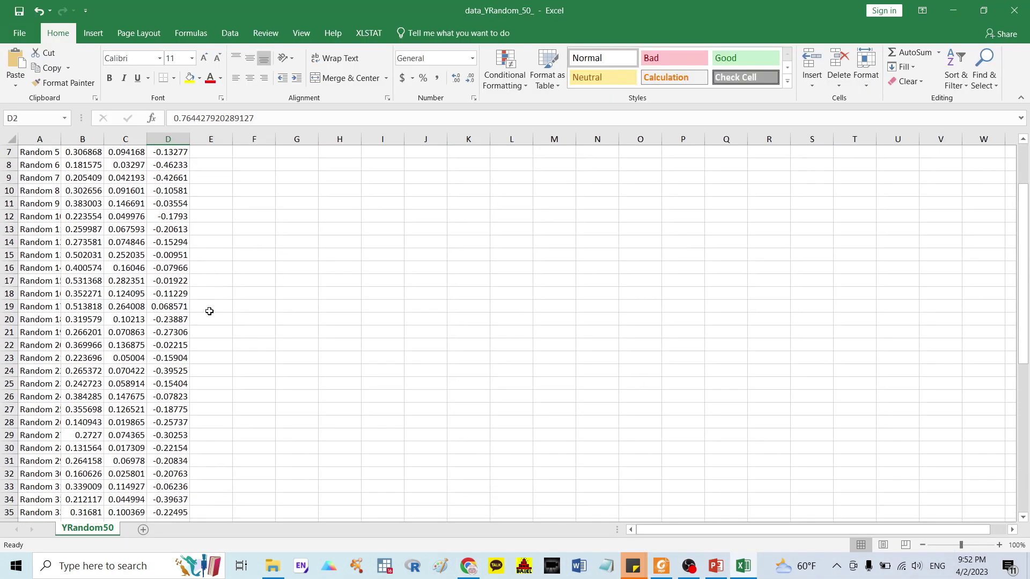
drag(60, 139, 112, 138)
scroll(124, 438, down, 6)
scroll(123, 439, down, 3)
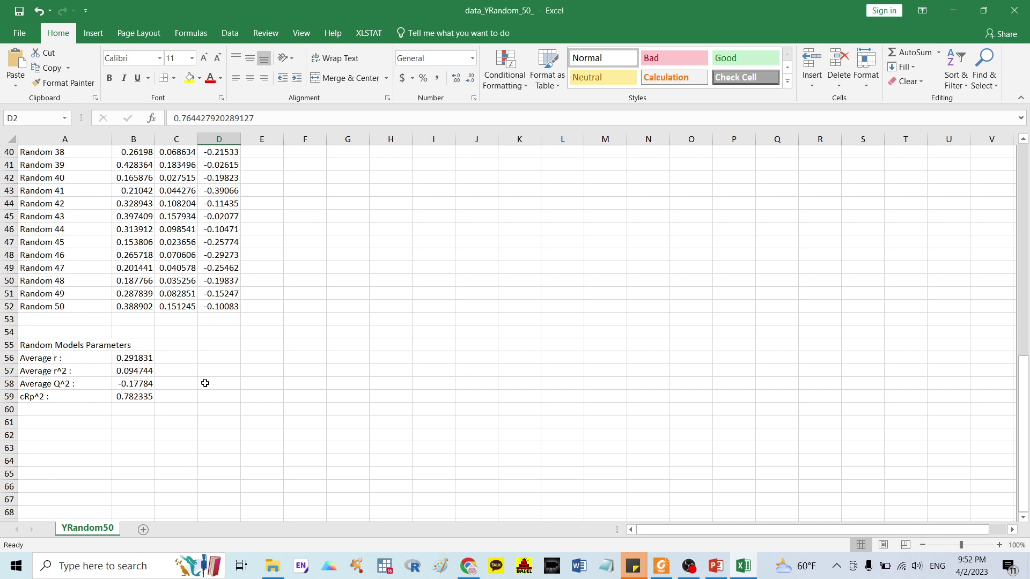
Step: Head cell C55 beside Random Models Parameters with criteria and enter <r as the criterion for Average r
click(188, 359)
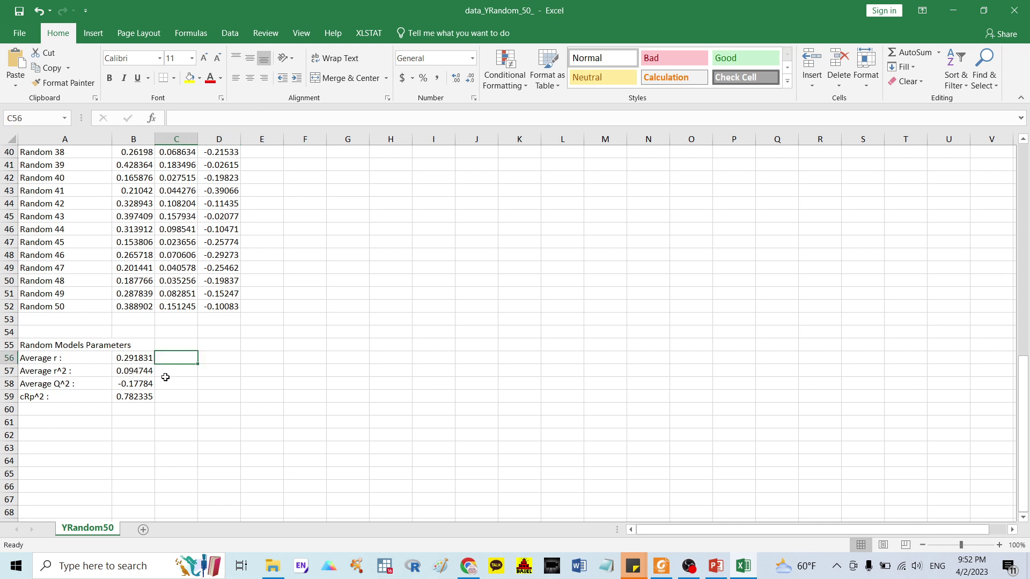
click(165, 346)
text(crit)
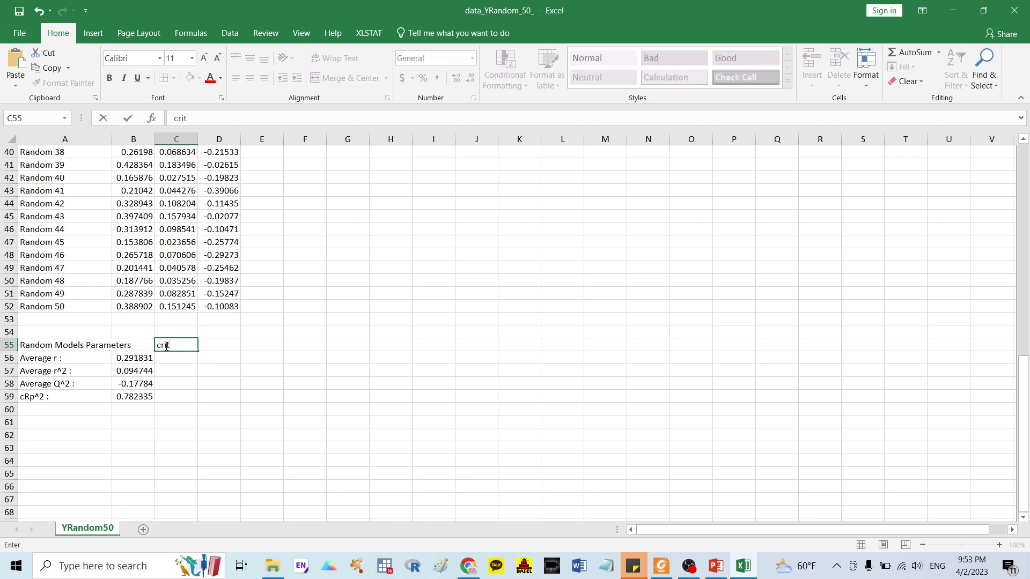
text(eria)
key(Return)
text(<)
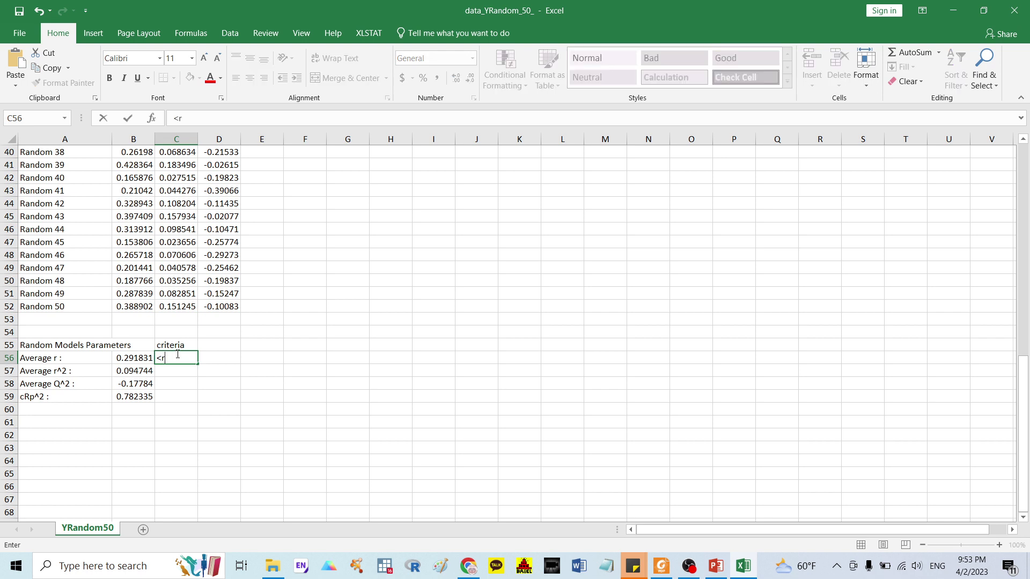
text(r)
key(Return)
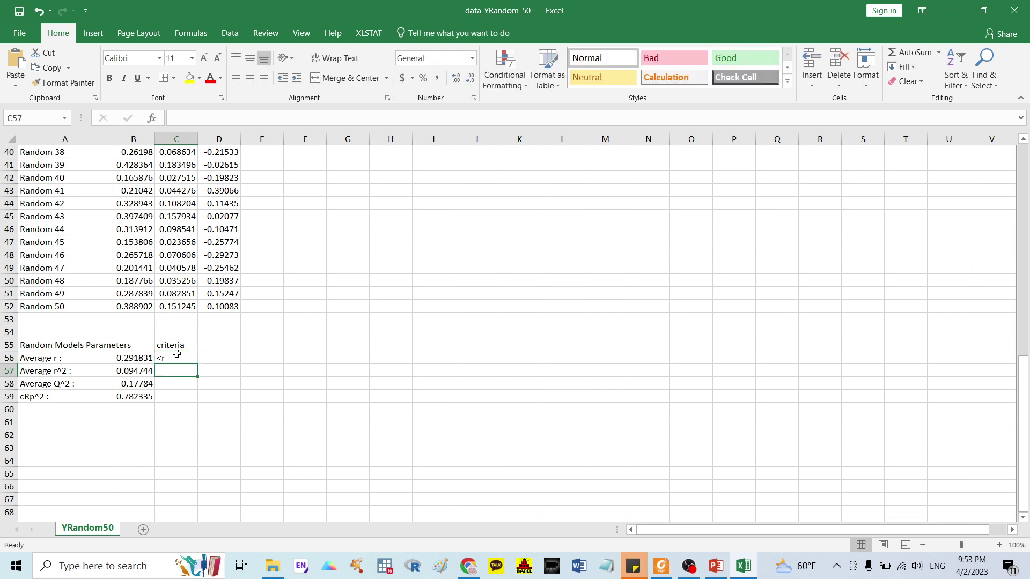
Step: Enter the remaining criteria: <r^2 for Average r^2, <Q^2 for Average Q^2 and >0.5 for cRp^2
text(<r^2)
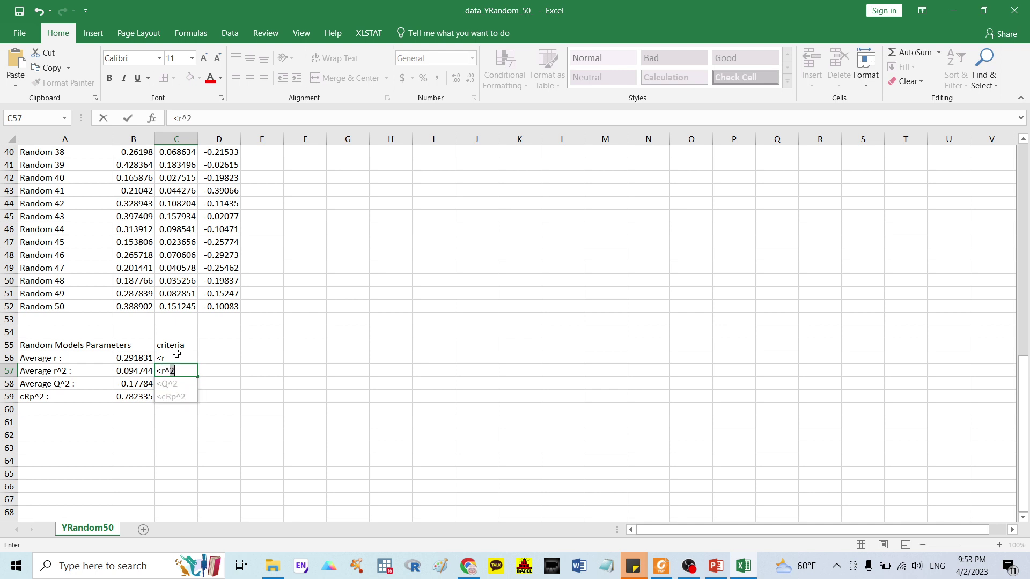
key(Return)
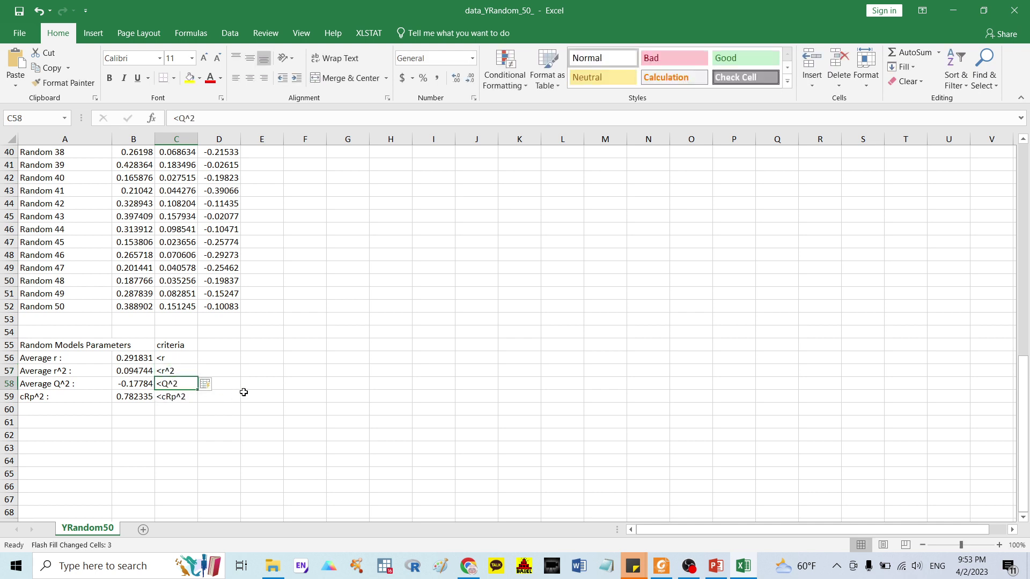
click(162, 398)
text(>0.5)
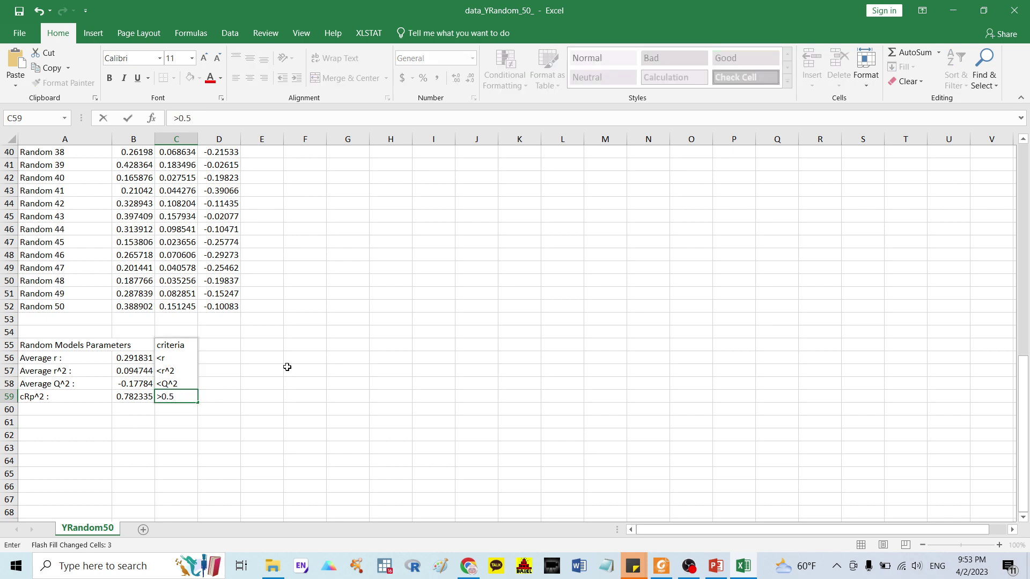
click(294, 359)
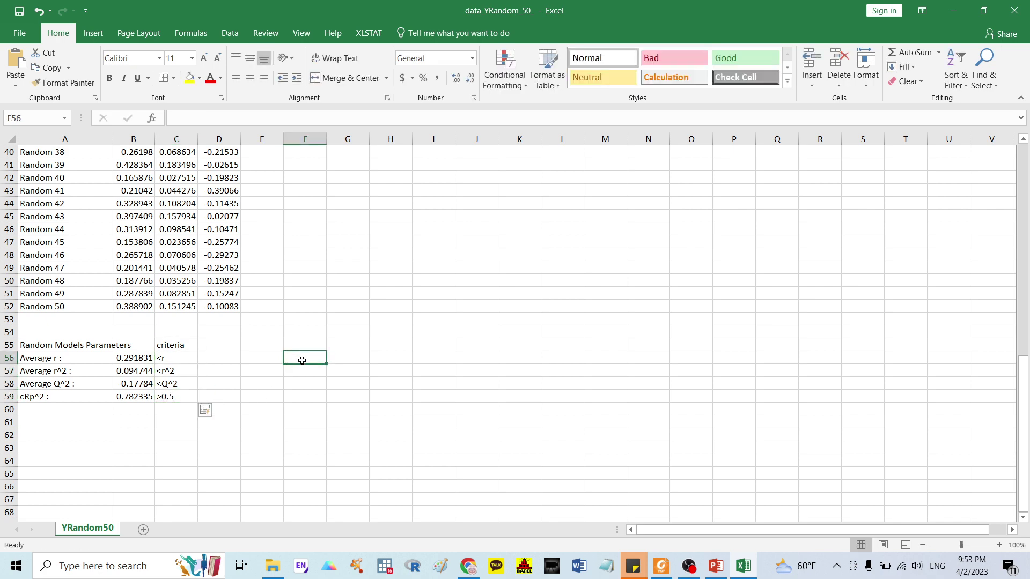
Step: Copy the Original model row A2:D2 and paste it transposed beside the criteria, starting at D55
scroll(312, 298, up, 12)
scroll(311, 297, up, 1)
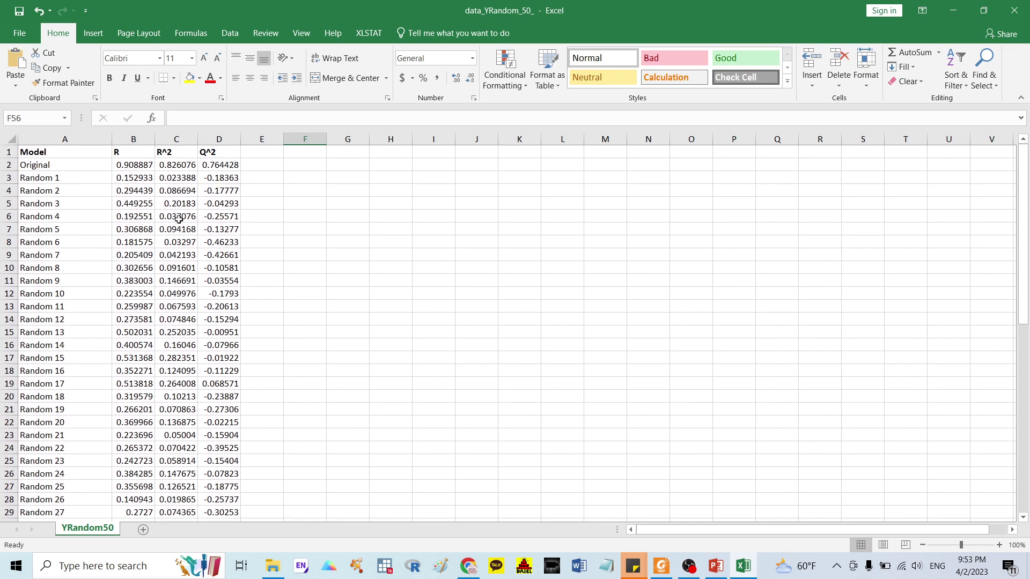
drag(62, 166, 214, 167)
key(ctrl+c)
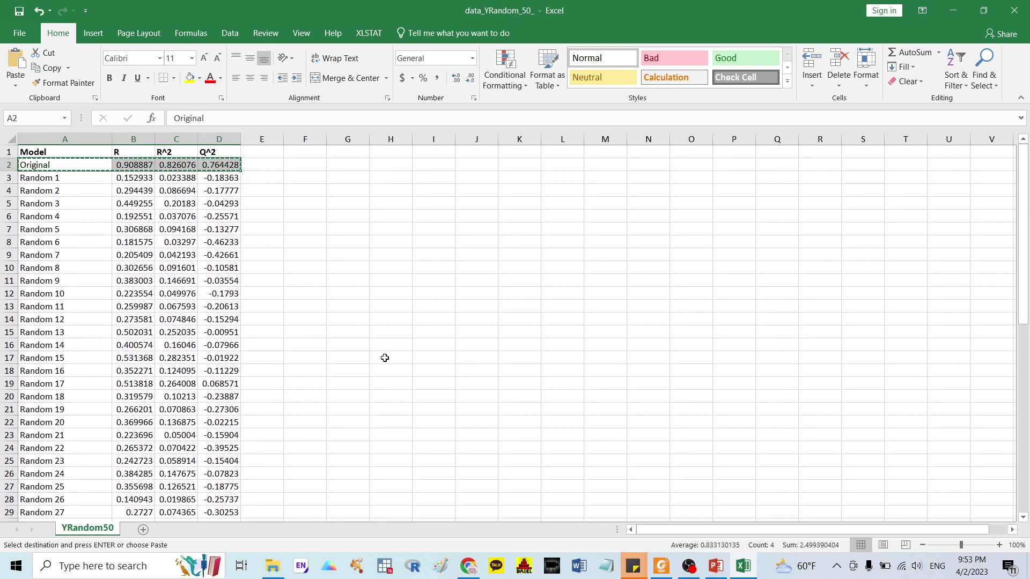
scroll(359, 384, down, 12)
click(222, 383)
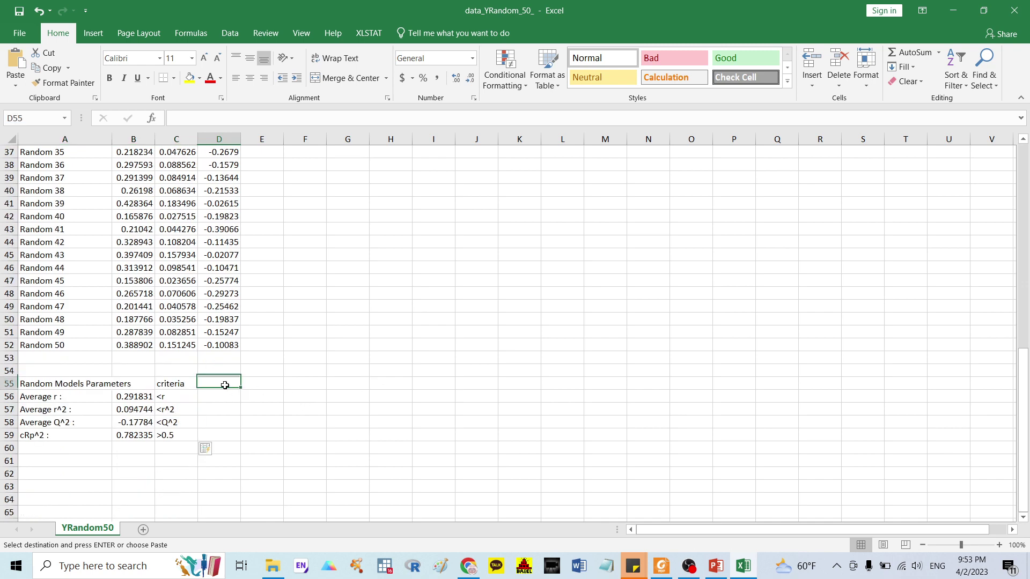
right_click(227, 386)
click(316, 157)
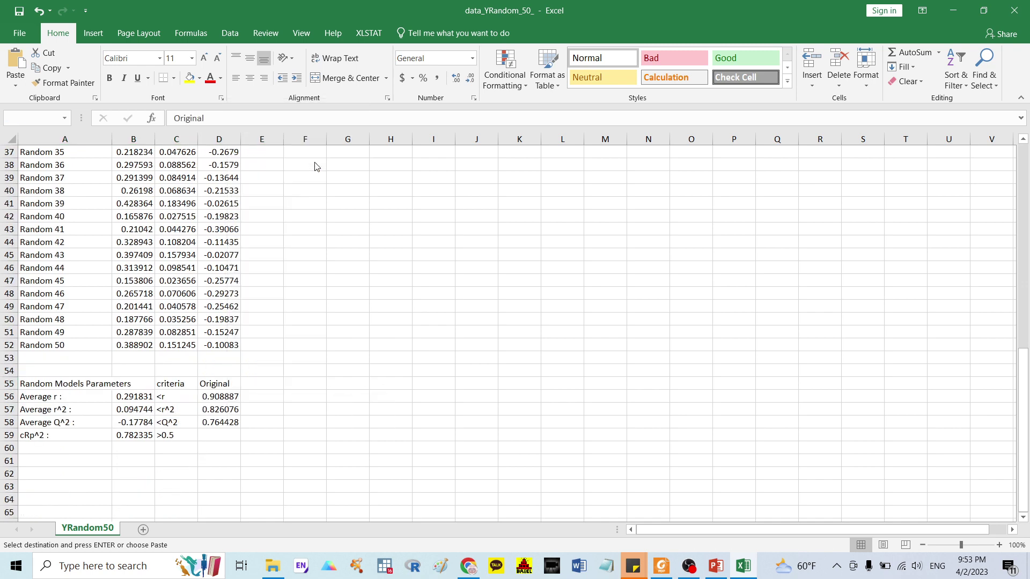
click(282, 410)
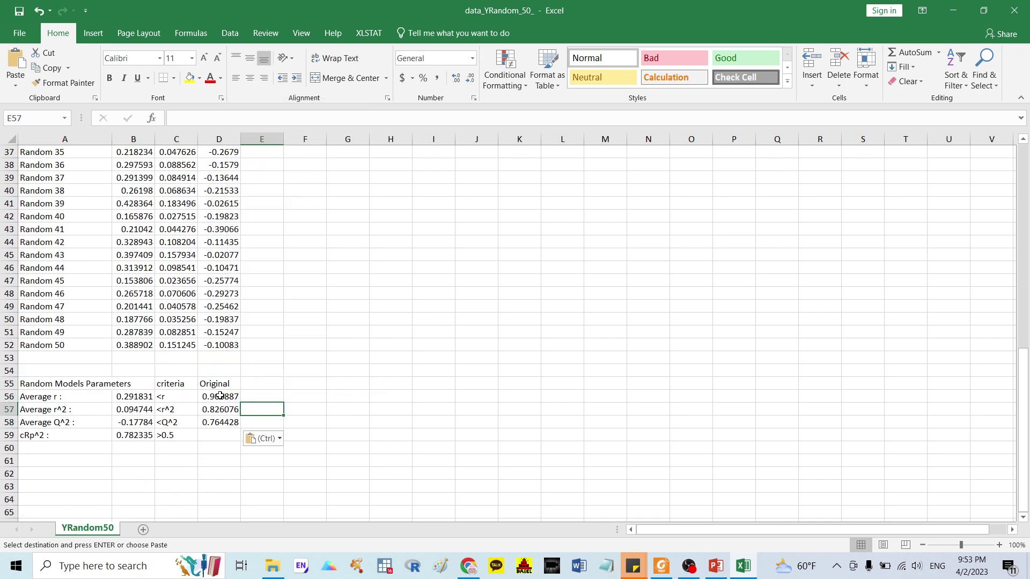
Step: Compare Average r with the original model's value and enter passed as its outcome in E56
drag(220, 396, 219, 421)
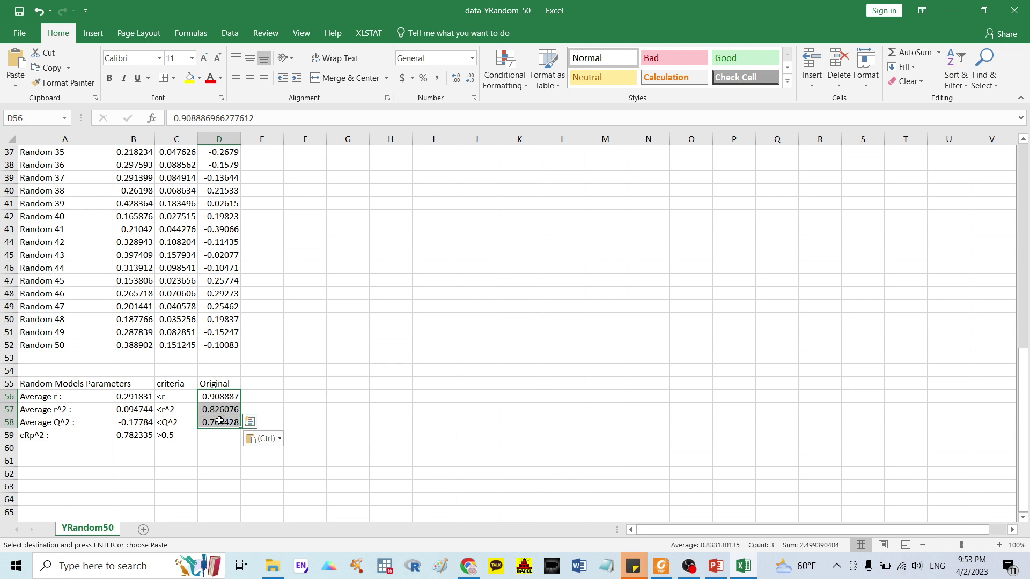
click(204, 440)
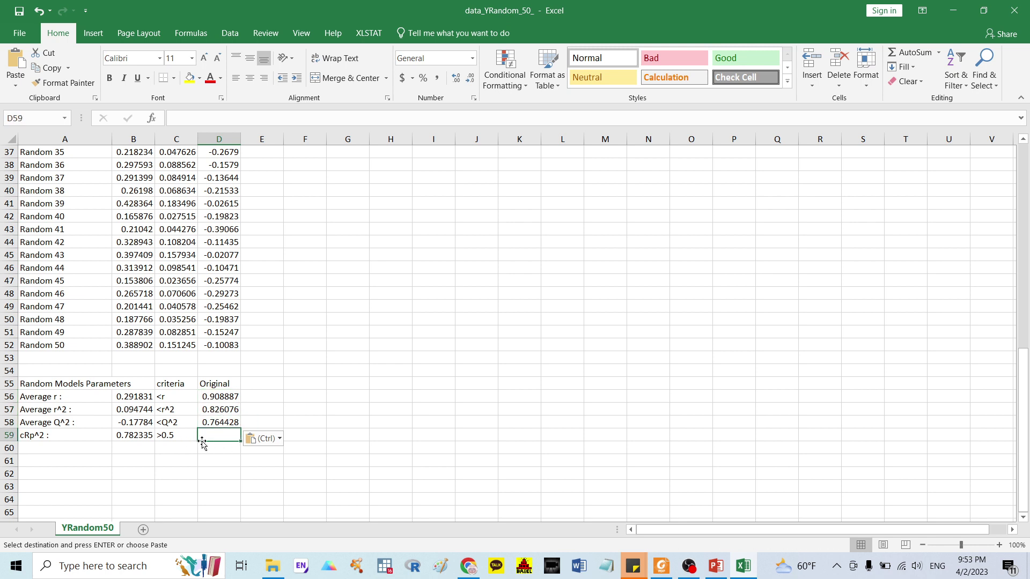
click(261, 402)
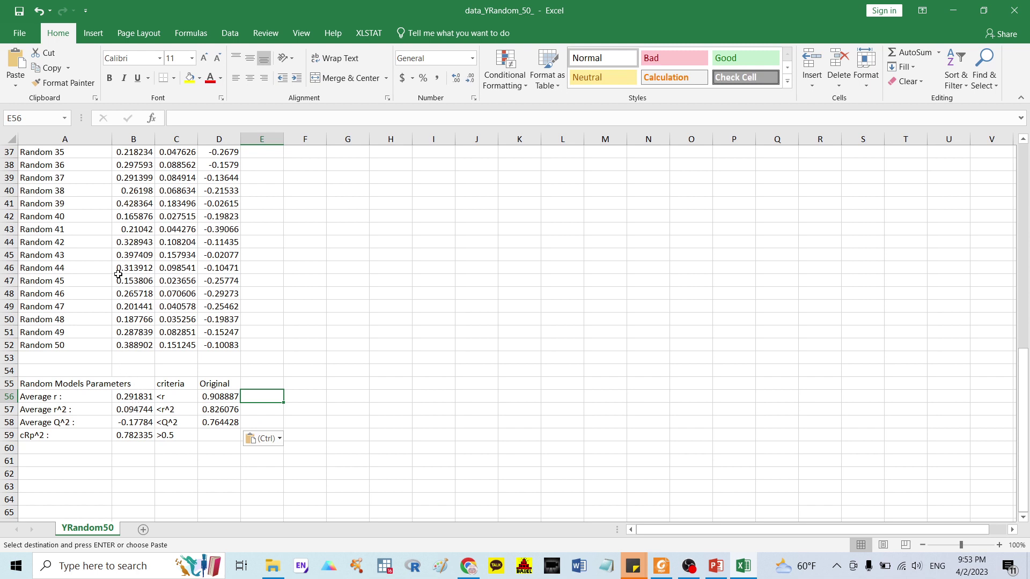
click(136, 399)
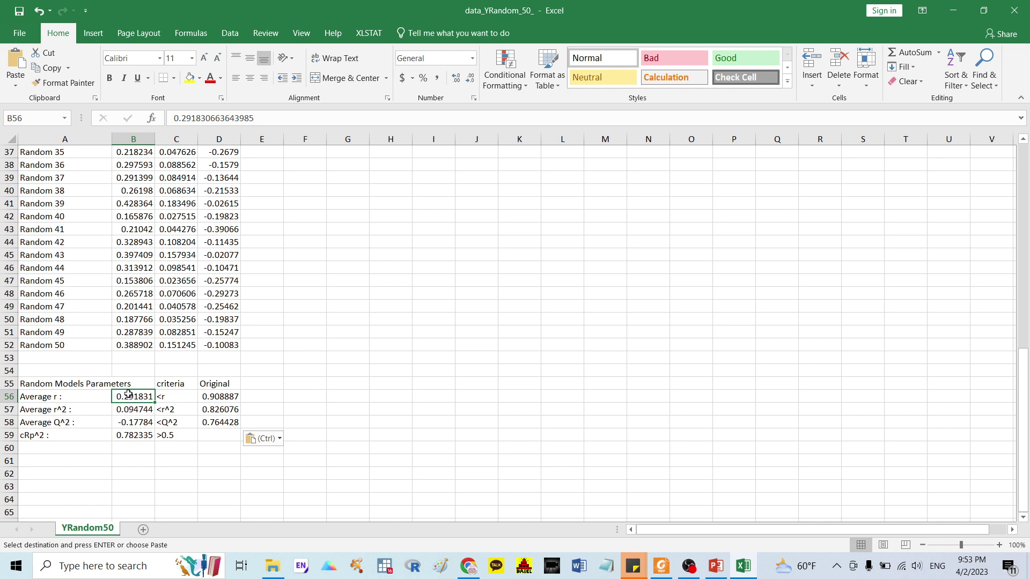
click(259, 399)
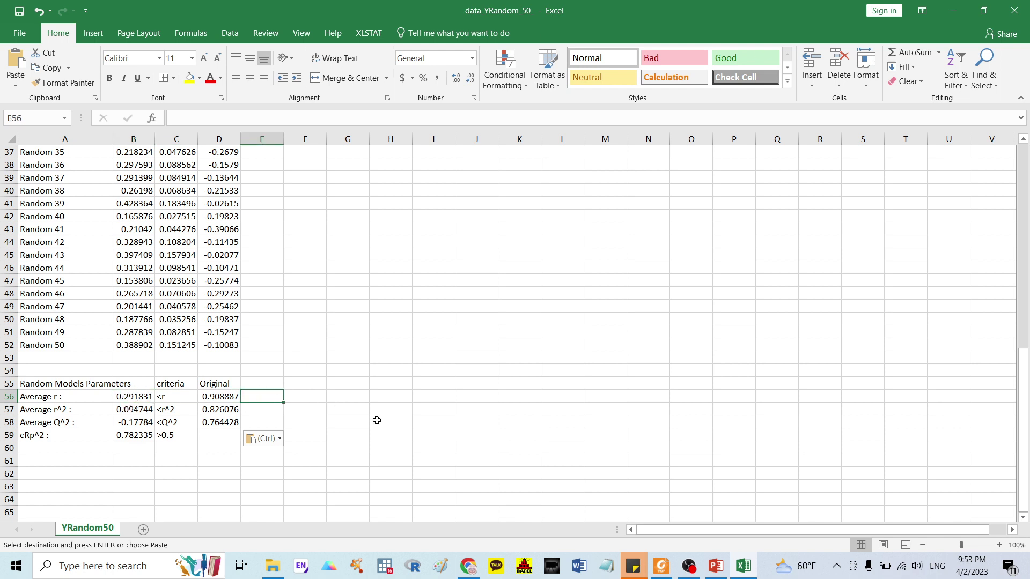
text(pa)
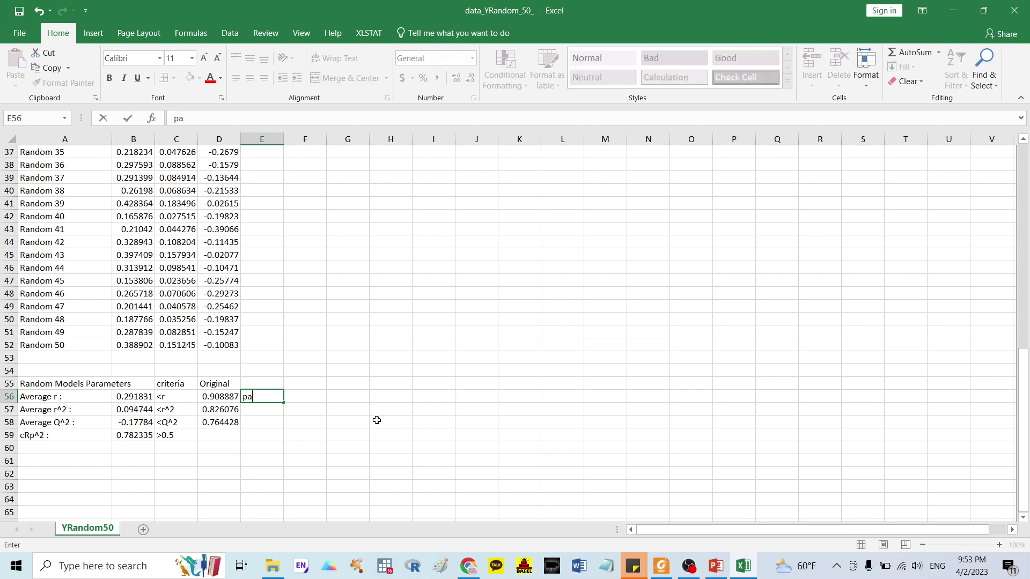
text(ssed)
Step: Head the results column in E55 with Outcomes
click(257, 379)
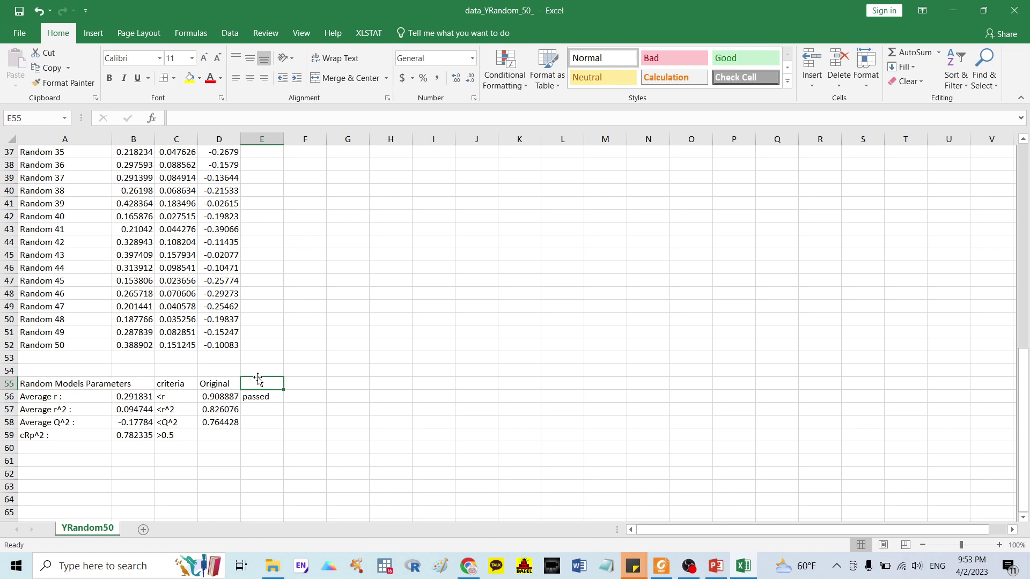
text(Ou)
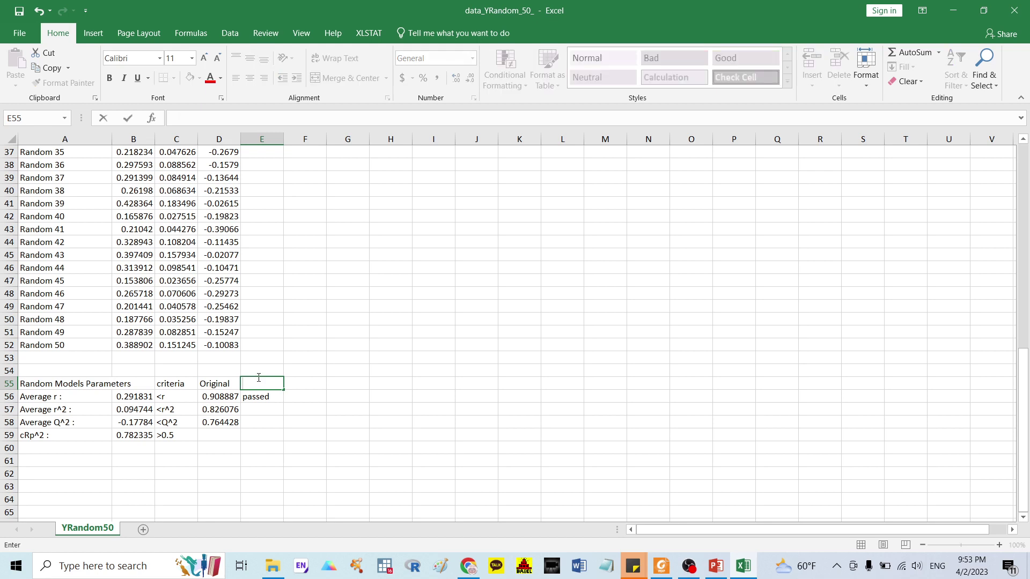
text(t)
key(BackSpace)
key(BackSpace)
text(UTcomes)
click(305, 427)
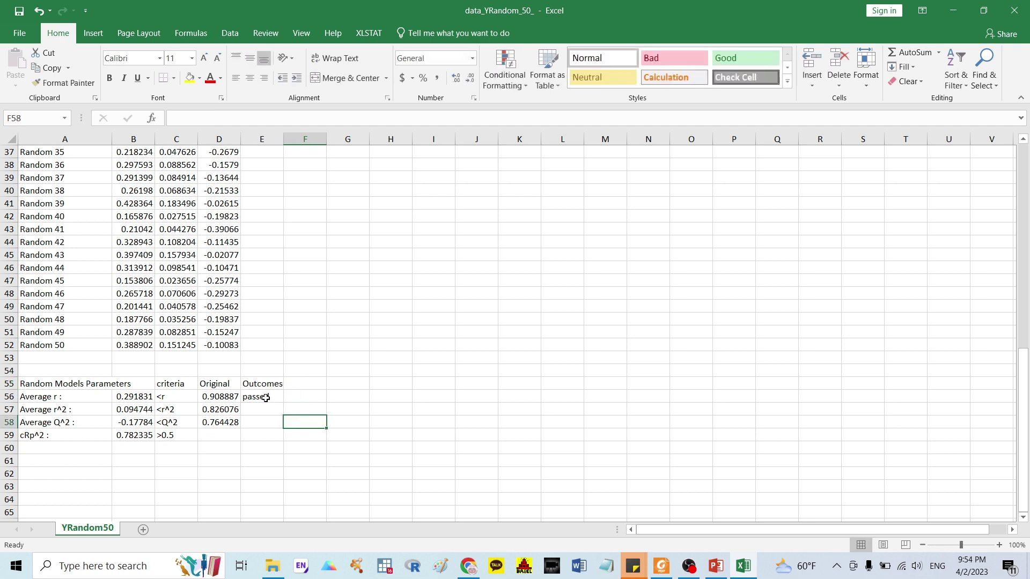
Step: Fill the passed outcome from E56 down to E57 and E58 for Average r^2 and Average Q^2
click(266, 400)
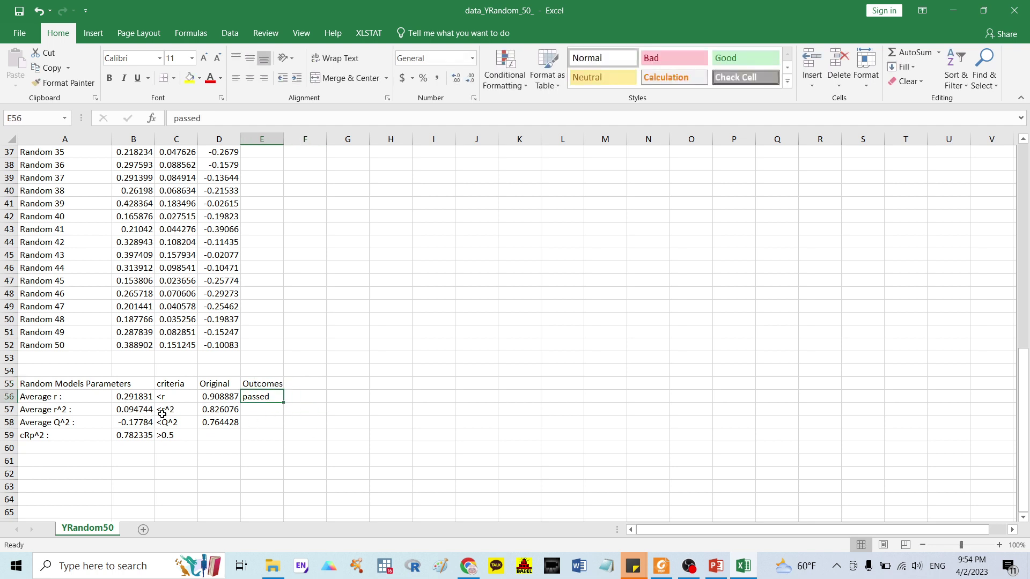
click(140, 414)
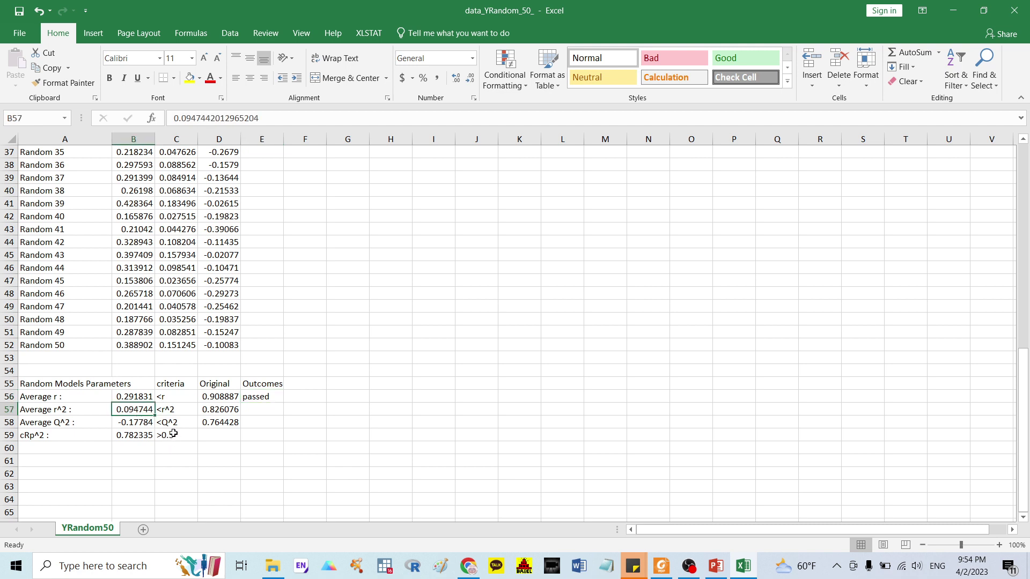
click(261, 400)
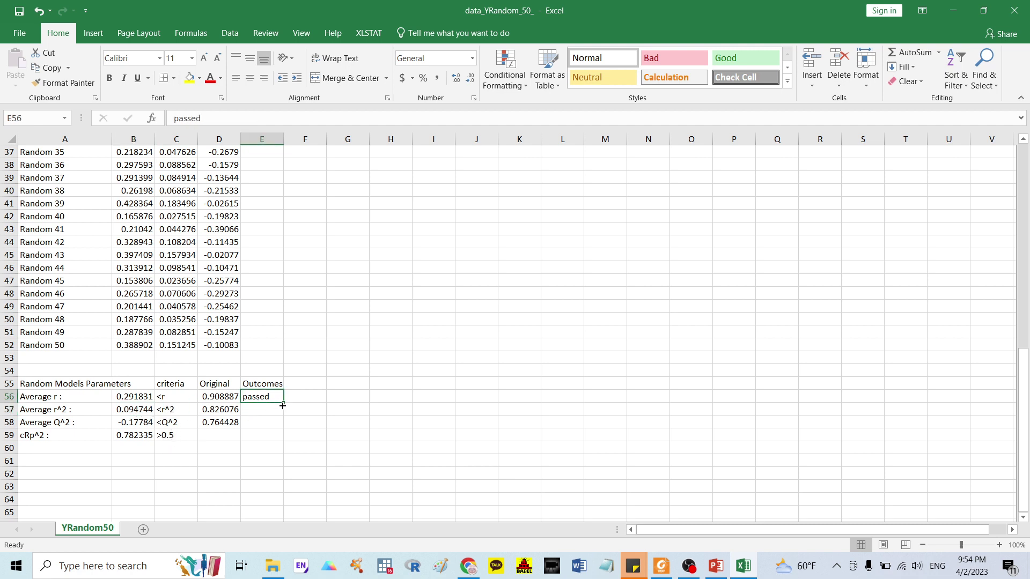
drag(283, 406, 273, 416)
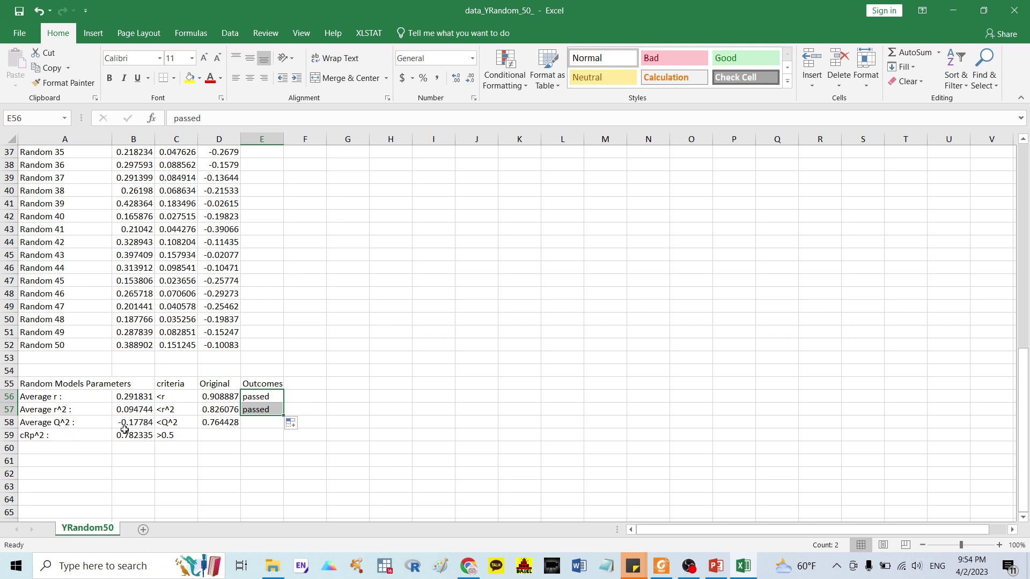
click(277, 412)
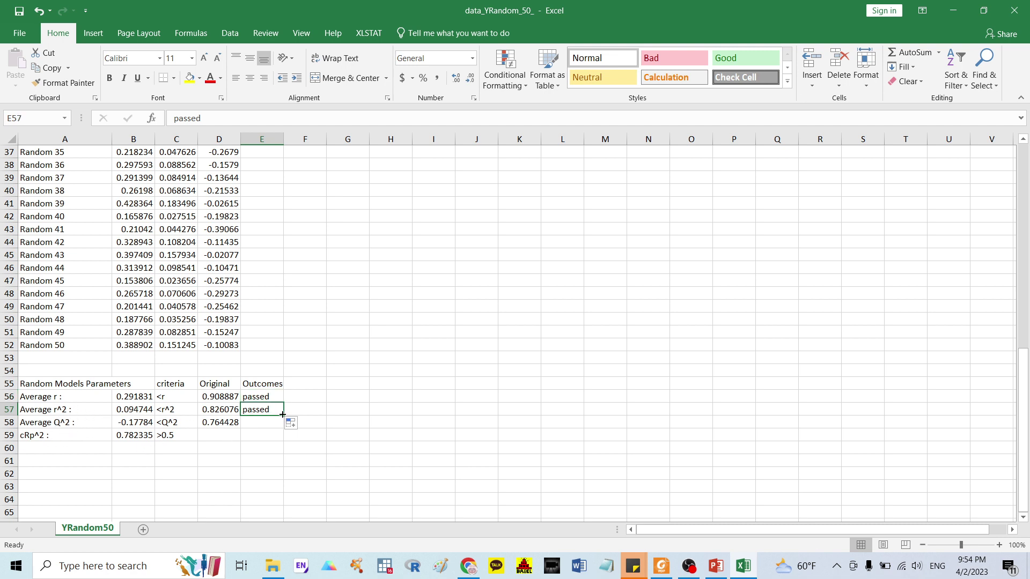
drag(283, 417, 283, 429)
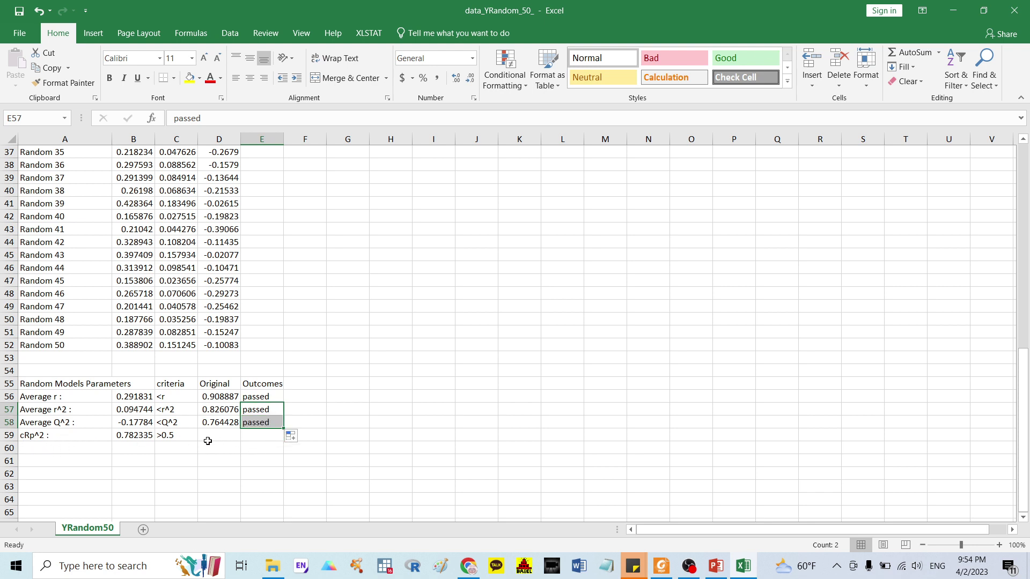
Step: Fill the passed outcome from E58 down to E59 for the cRp^2 criterion
click(260, 424)
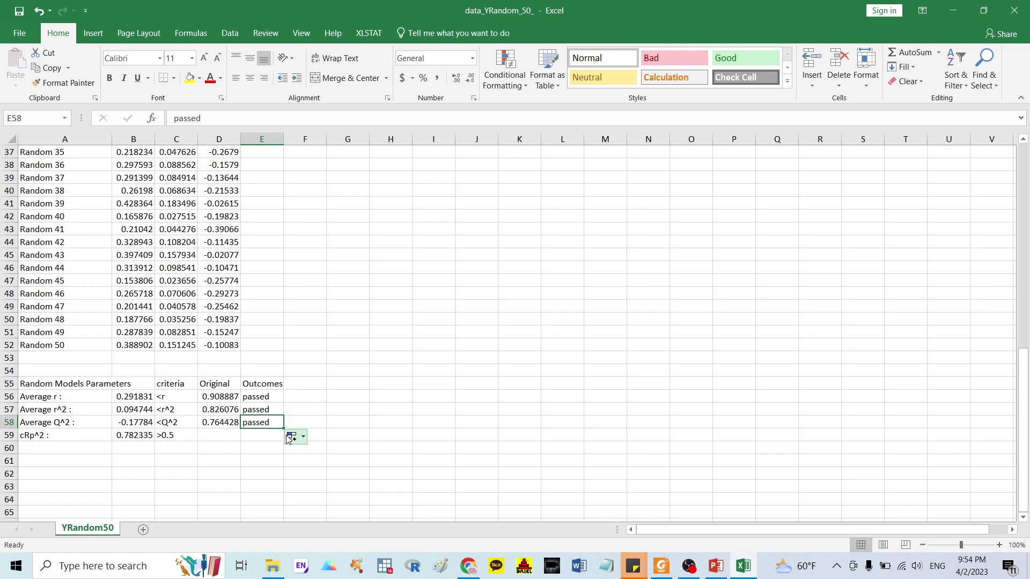
drag(283, 429, 283, 440)
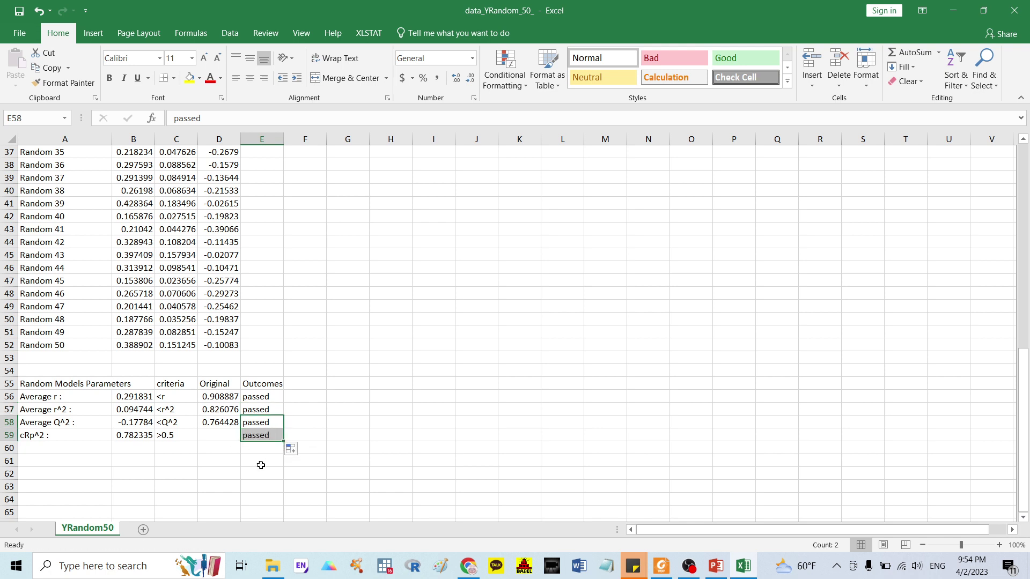
click(260, 462)
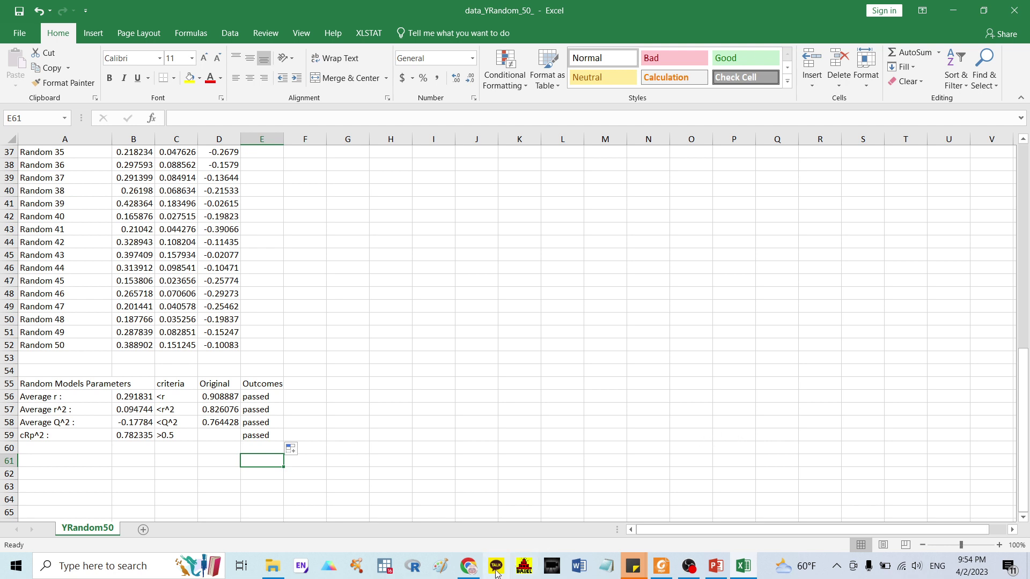
Step: Switch to Chrome and read the stated purpose of the Y-randomization test in section 3.6 of the ScienceDirect article
click(468, 566)
scroll(585, 252, up, 6)
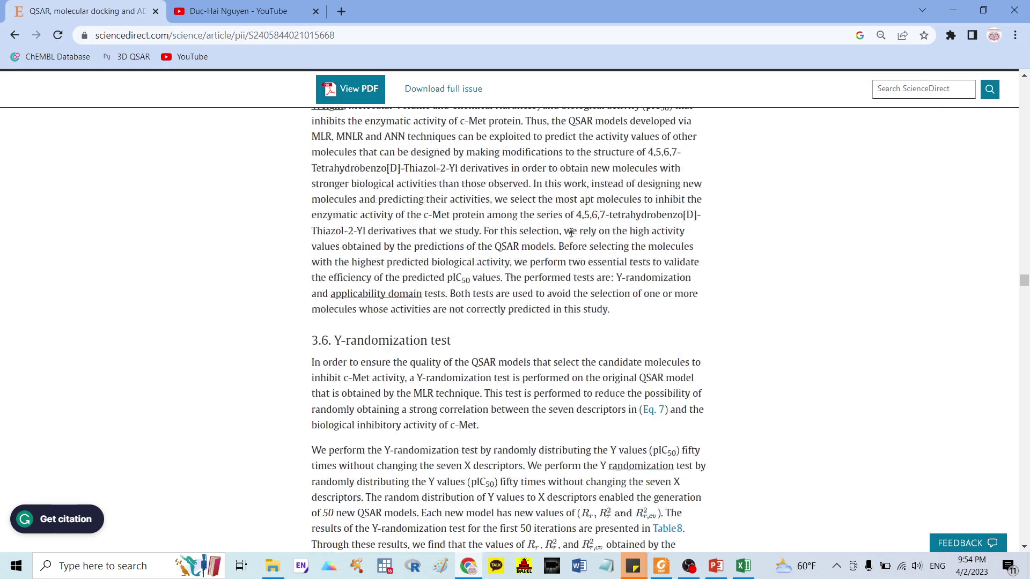
scroll(627, 349, down, 1)
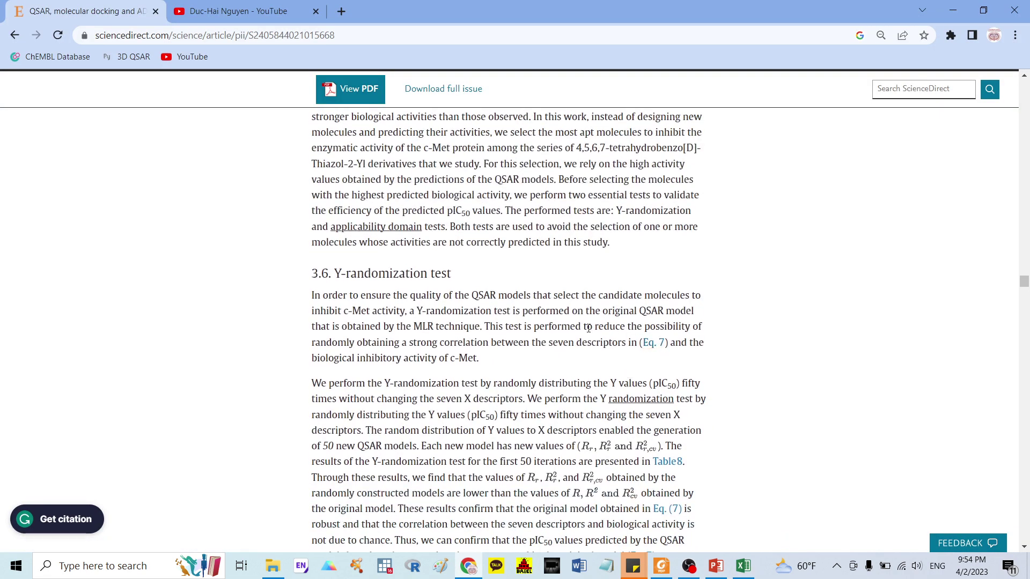
drag(586, 328, 703, 331)
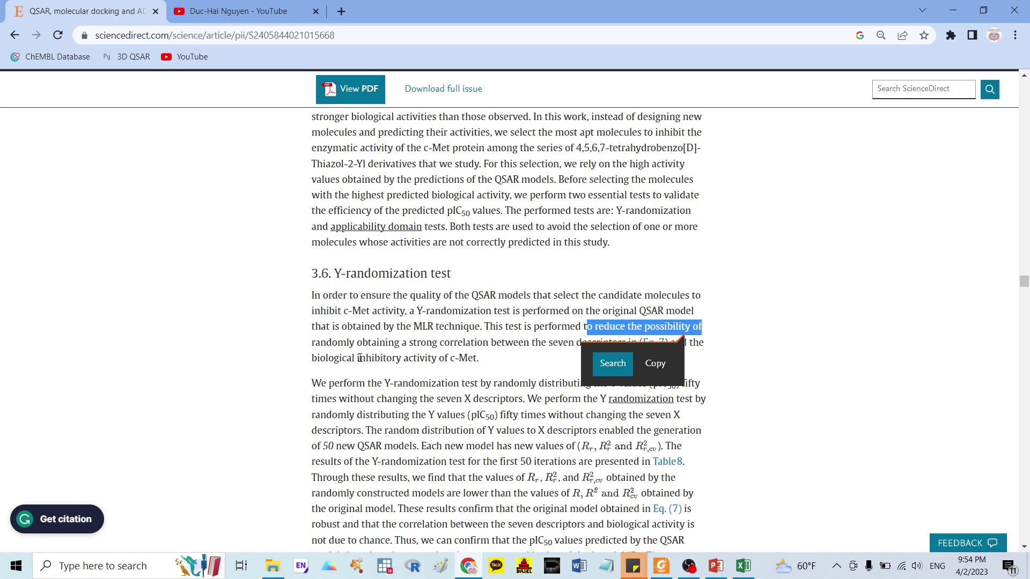
click(325, 343)
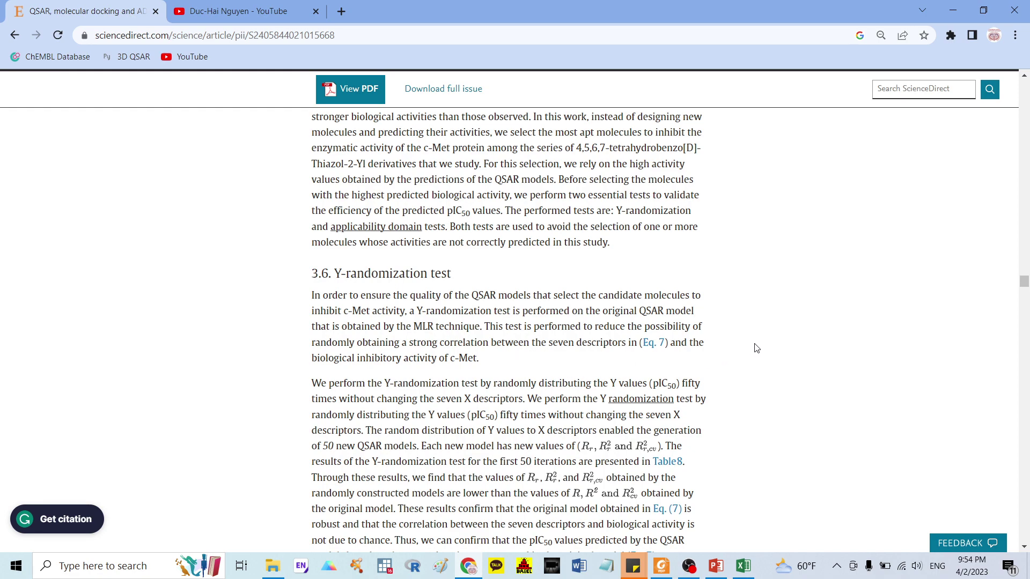
Step: Examine Table 8 of the article and its conclusion on how the random models compare with the original model
scroll(749, 339, down, 5)
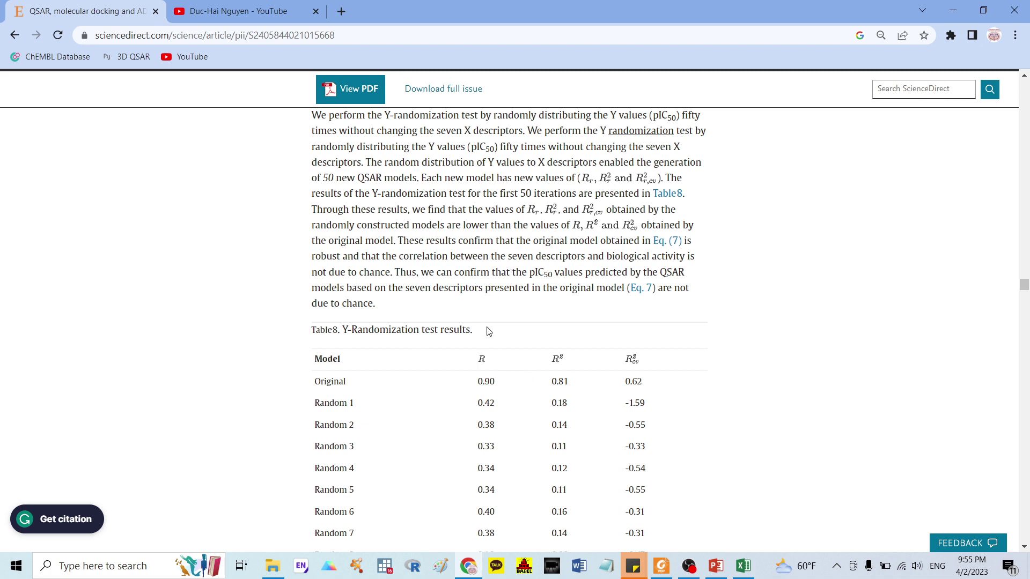
scroll(490, 330, down, 1)
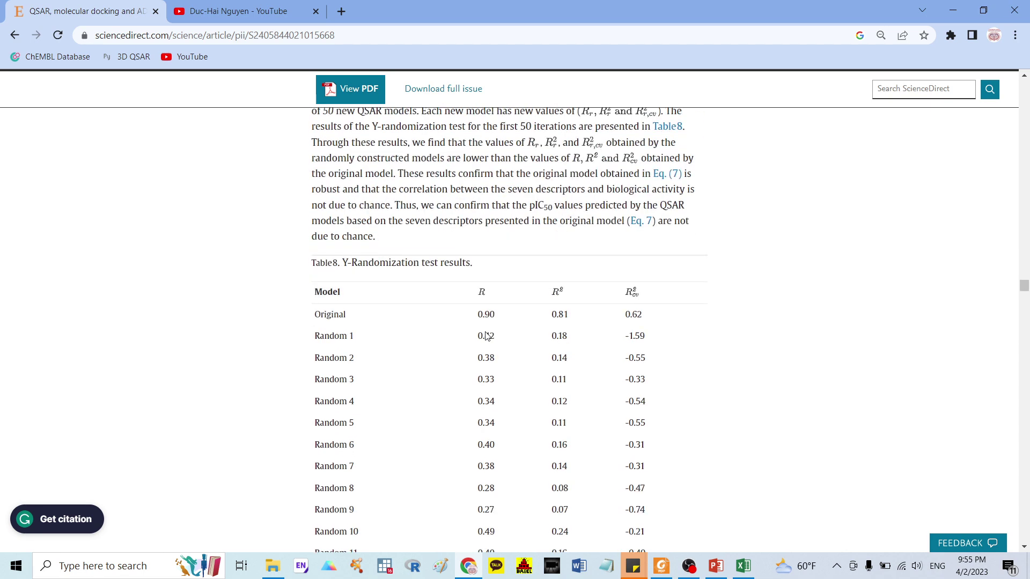
scroll(487, 334, up, 1)
scroll(346, 391, down, 1)
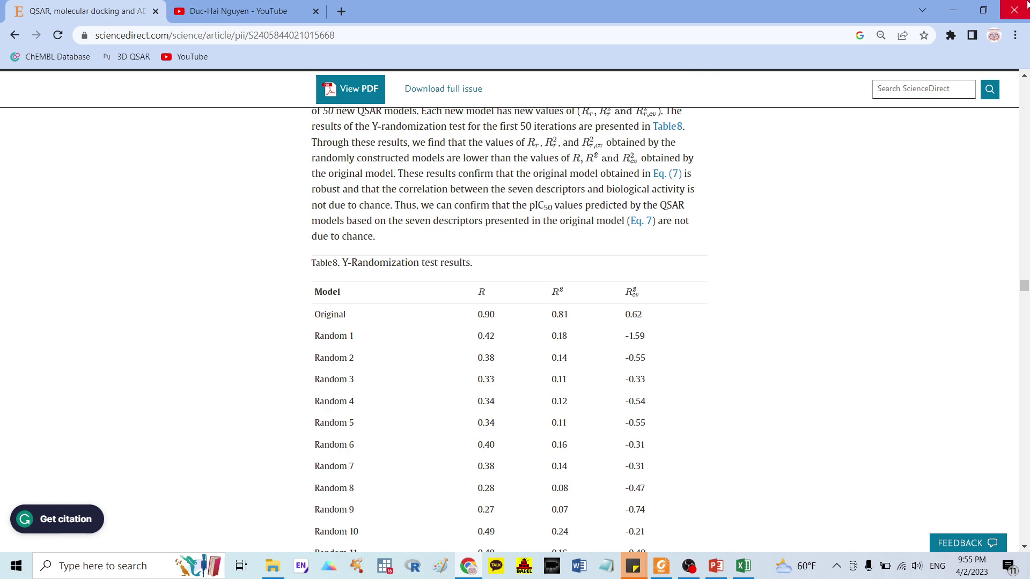
drag(341, 236, 382, 239)
click(441, 242)
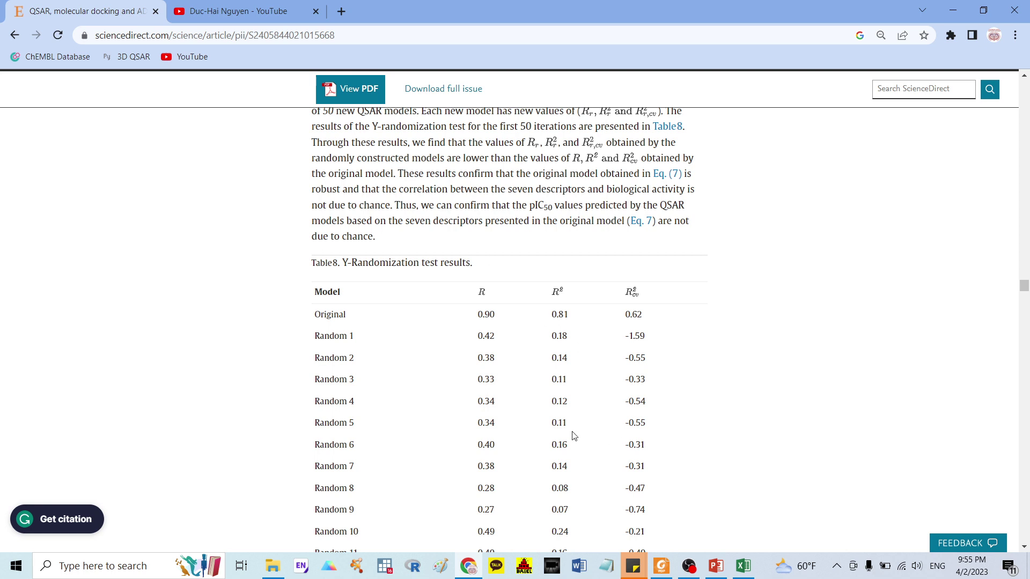
scroll(494, 306, up, 1)
scroll(494, 306, up, 1)
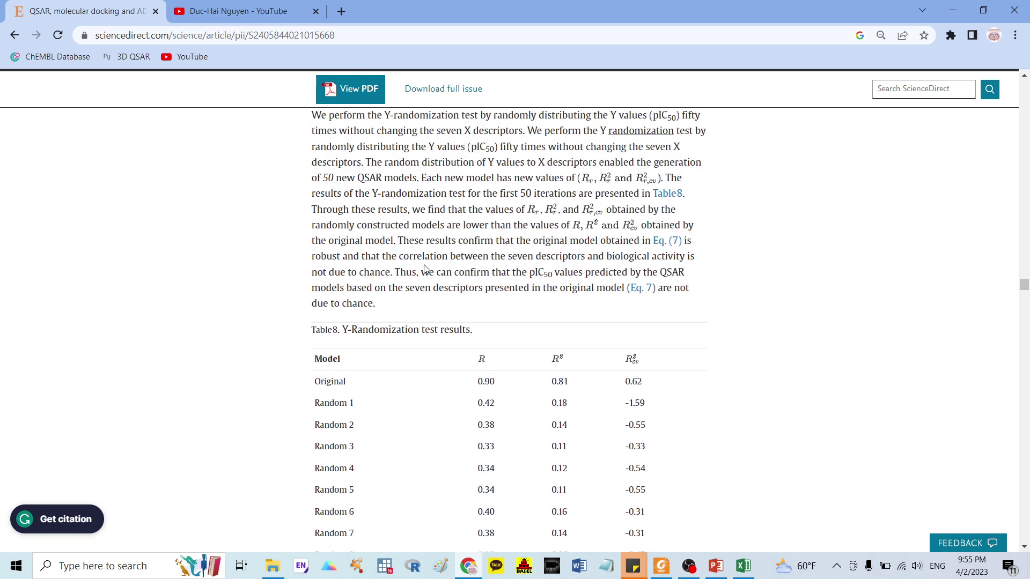
scroll(451, 303, up, 3)
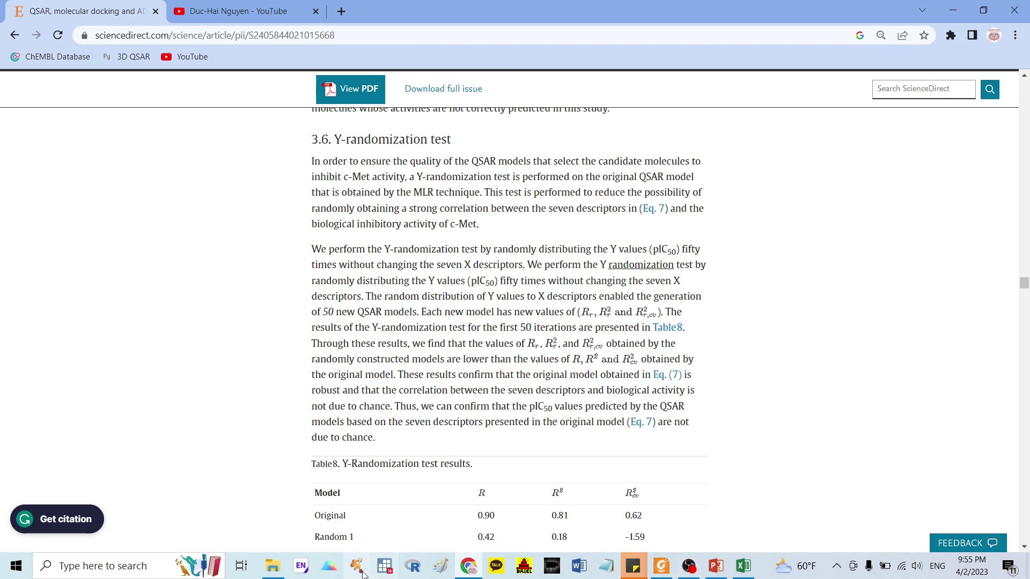
Step: Switch to File Explorer and locate the YRandomization1.2 executable in the MLR YRandomization 1.2 folder
click(272, 566)
click(396, 284)
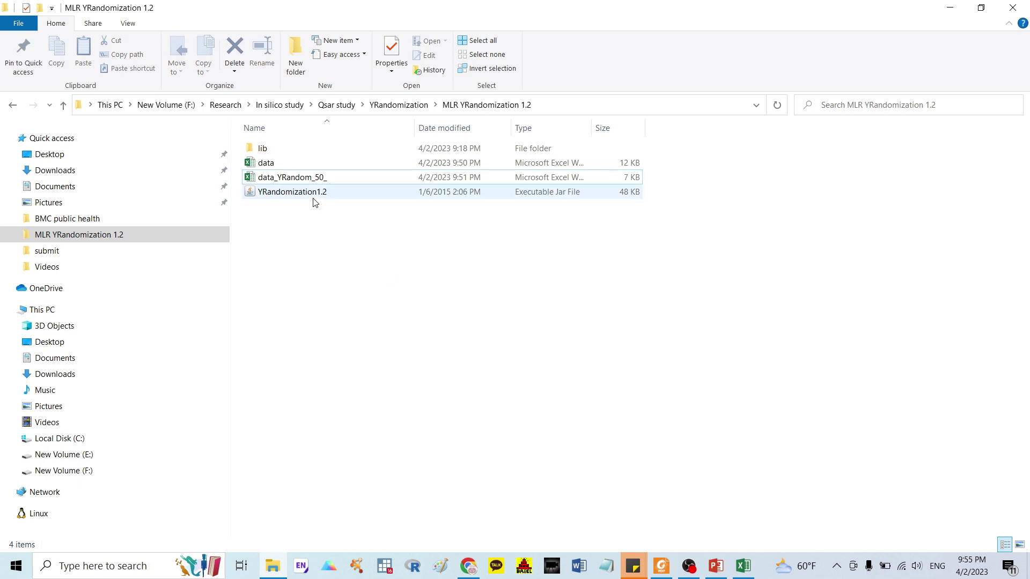
click(314, 196)
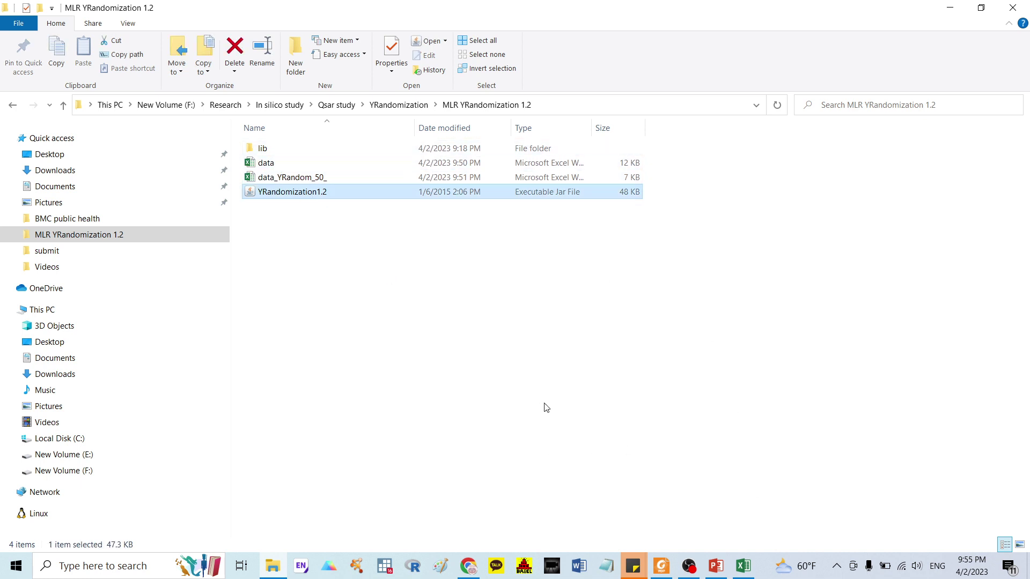
Step: Switch to PowerPoint and read the slide's instructions for requesting the tool, highlighting the 5 mins requirement and the contact e-mail
click(716, 568)
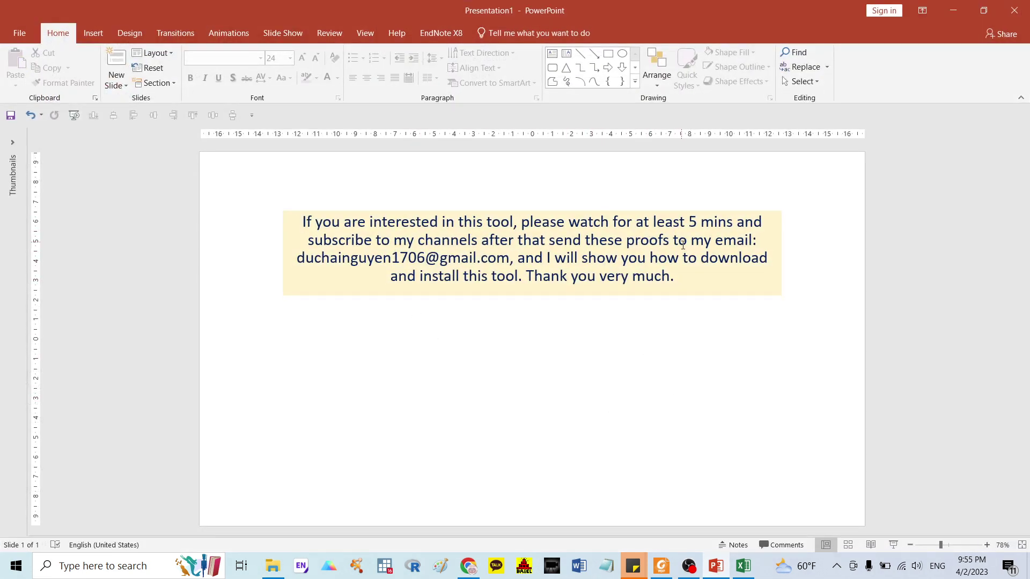
drag(734, 224, 692, 224)
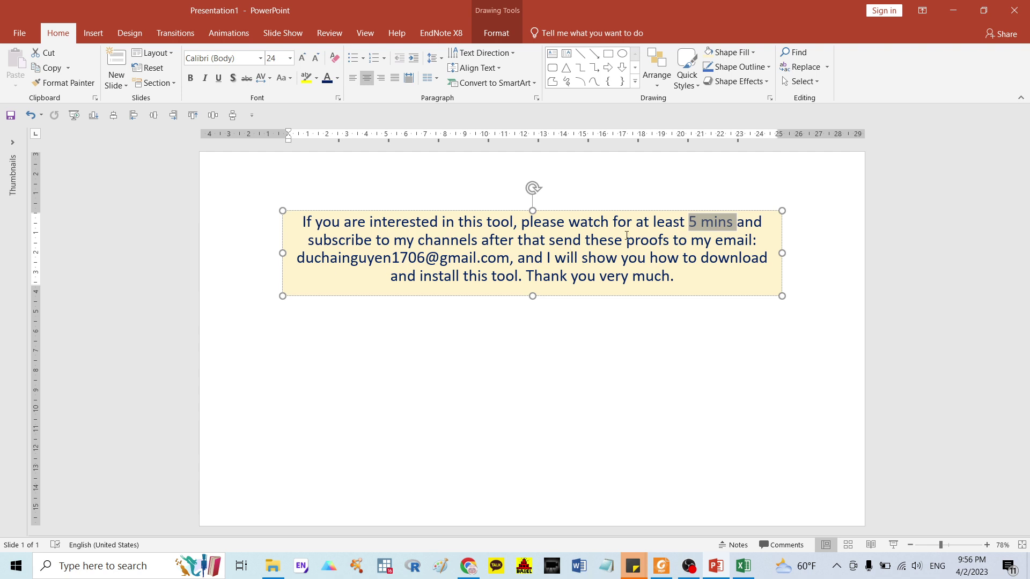
click(696, 226)
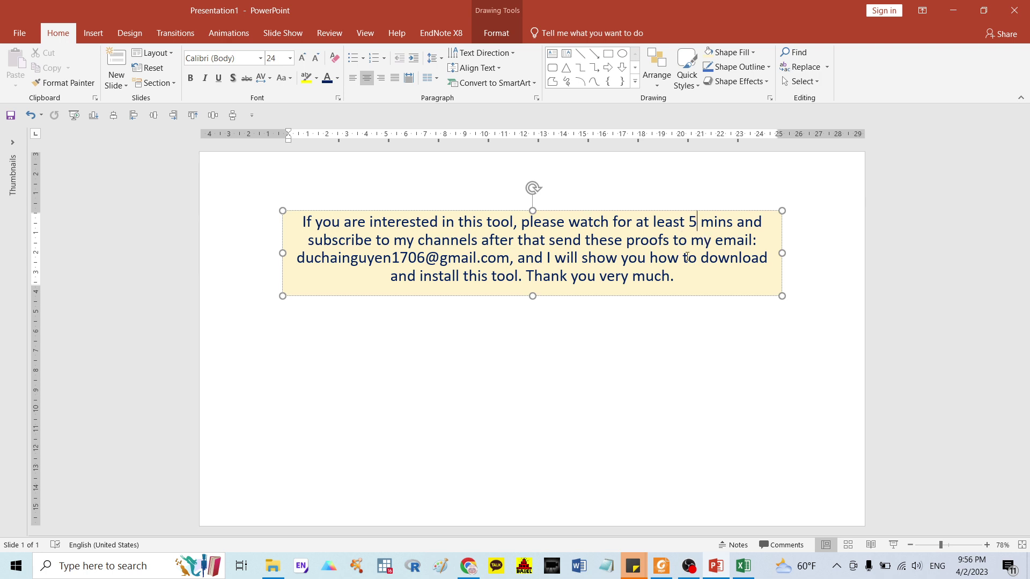
drag(307, 257, 484, 265)
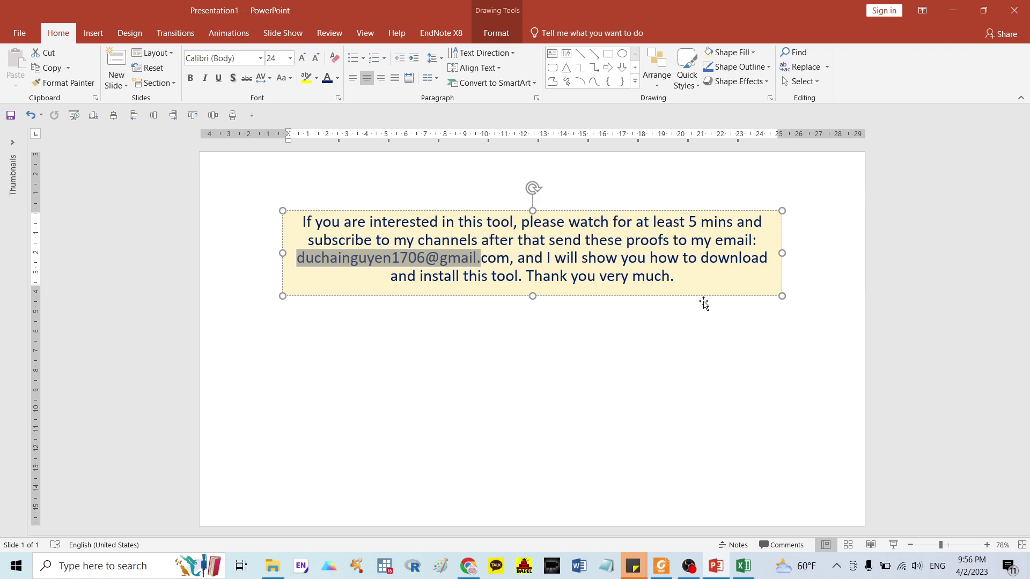
click(675, 291)
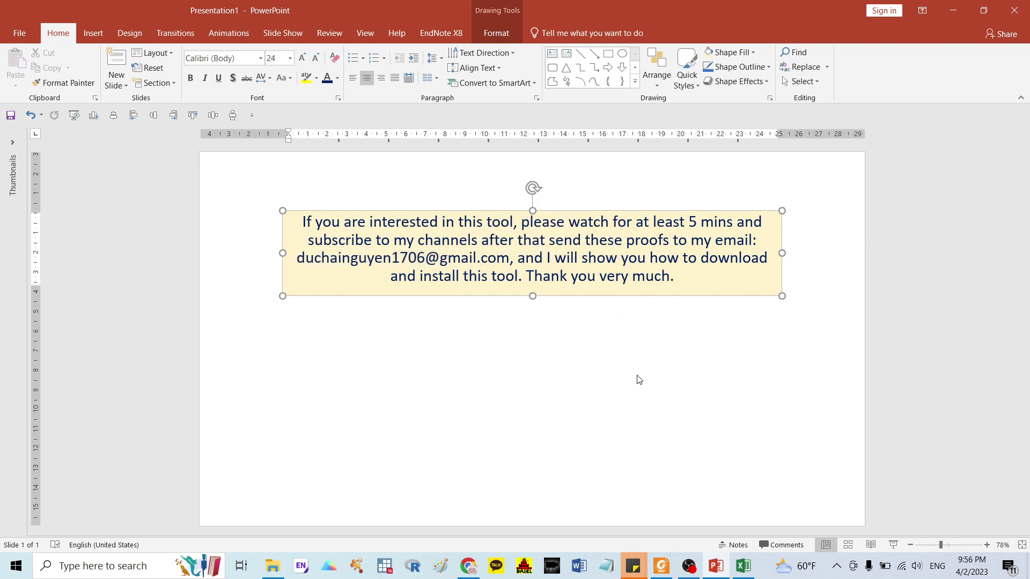
Step: Switch back to Chrome and bring up the YouTube channel's About page
click(469, 568)
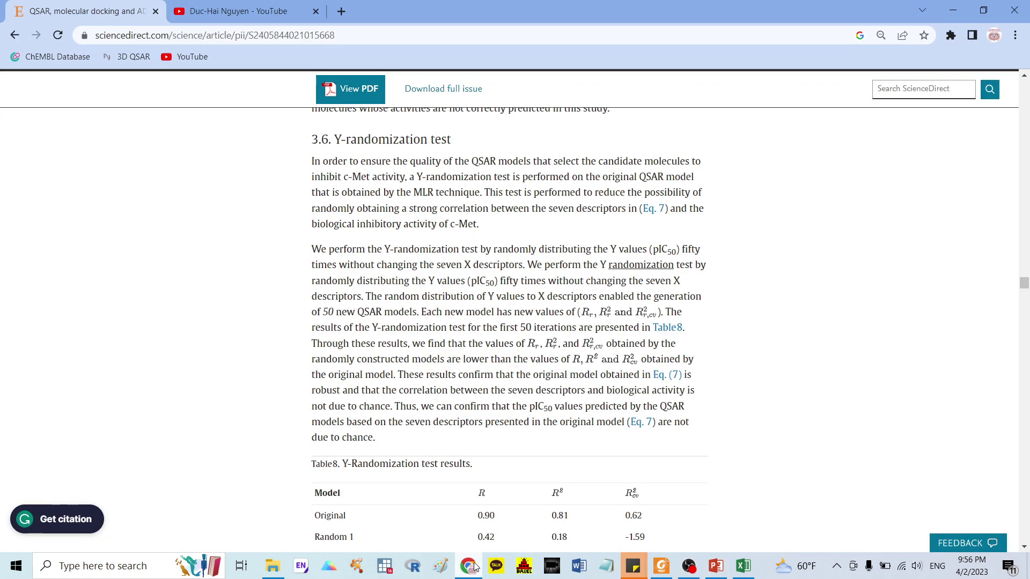
click(242, 10)
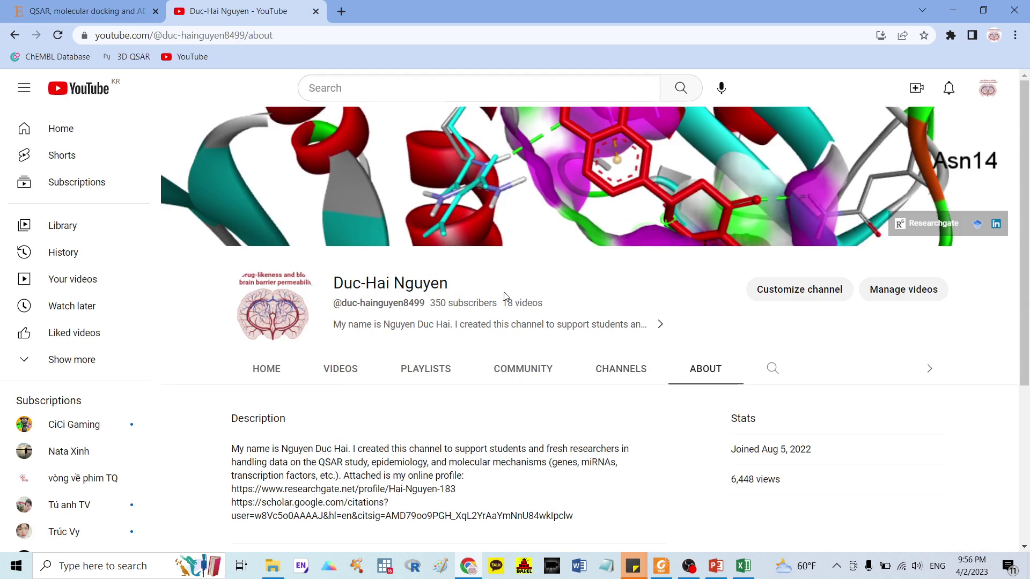